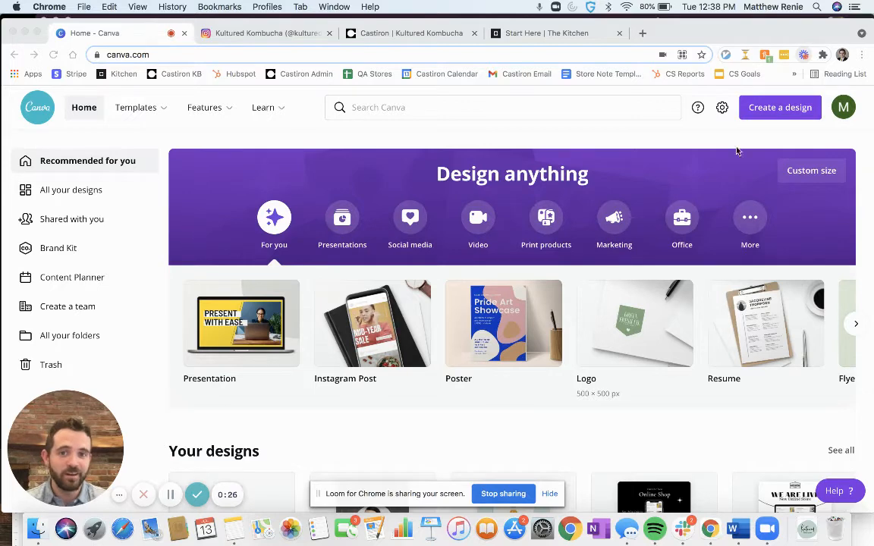
# Switch to the Kultured Kombucha shop page, review its banner, description and product list, and return to Canva.
pyautogui.click(421, 35)
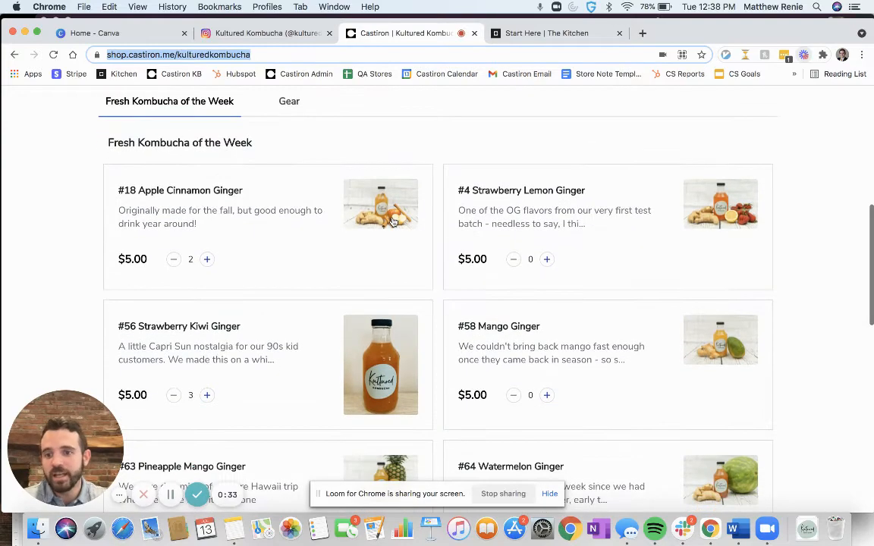
pyautogui.scroll(5, 392, 221)
pyautogui.scroll(2, 393, 221)
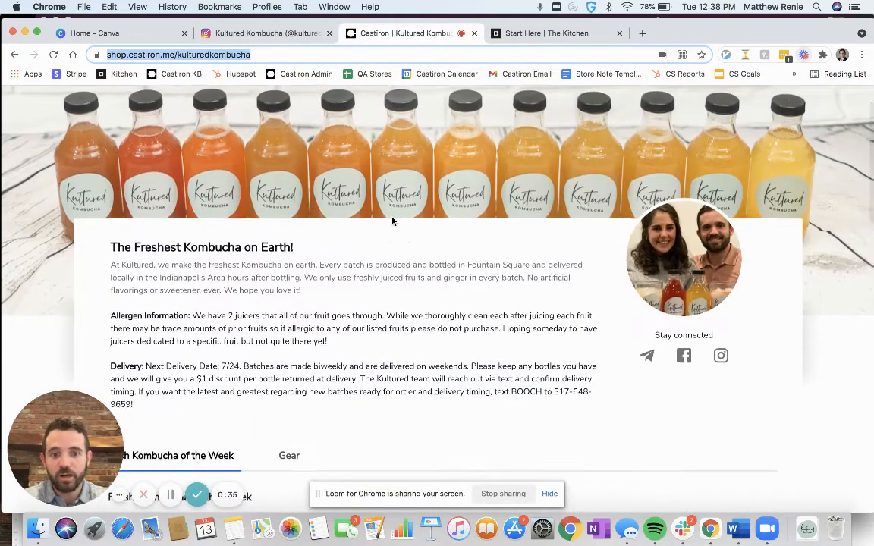
pyautogui.scroll(-5, 392, 221)
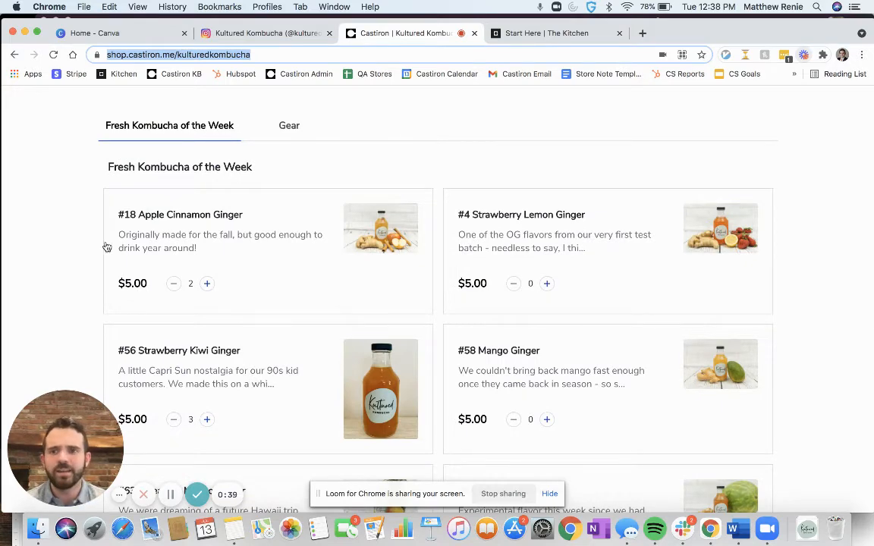
pyautogui.scroll(-3, 76, 218)
pyautogui.scroll(-2, 70, 219)
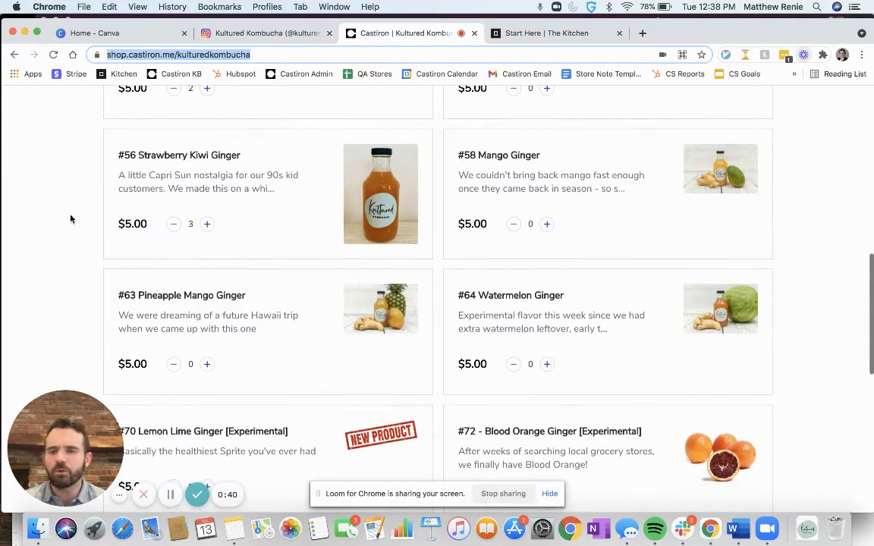
pyautogui.click(91, 35)
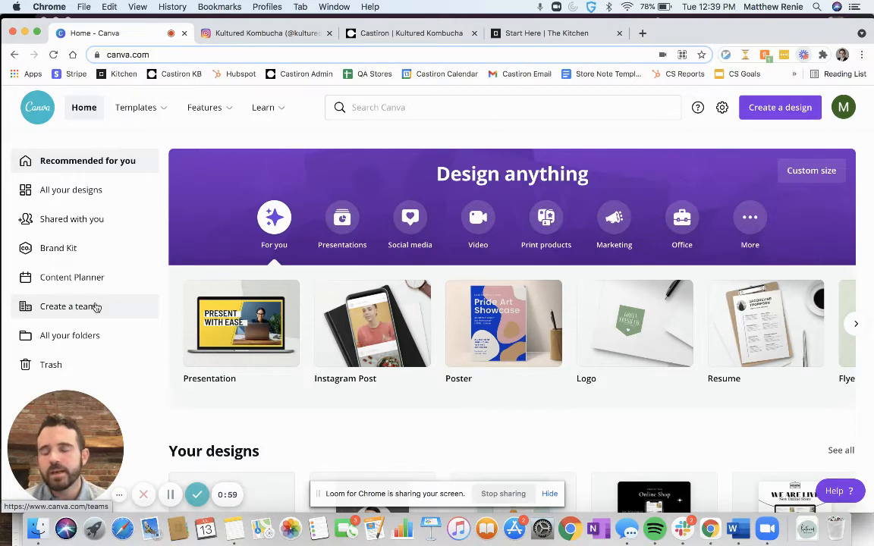
# Look through the photo posts on the Kultured Kombucha Instagram profile and return to Canva.
pyautogui.click(235, 35)
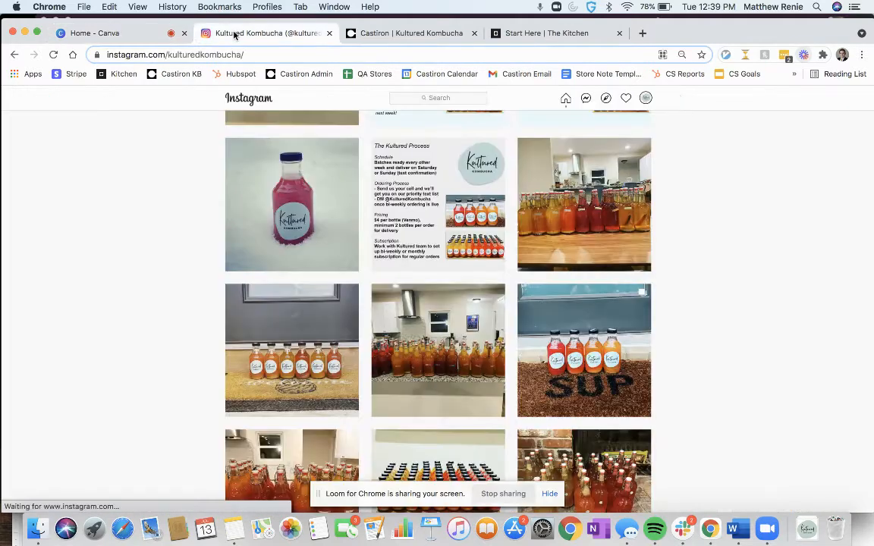
pyautogui.scroll(-2, 151, 132)
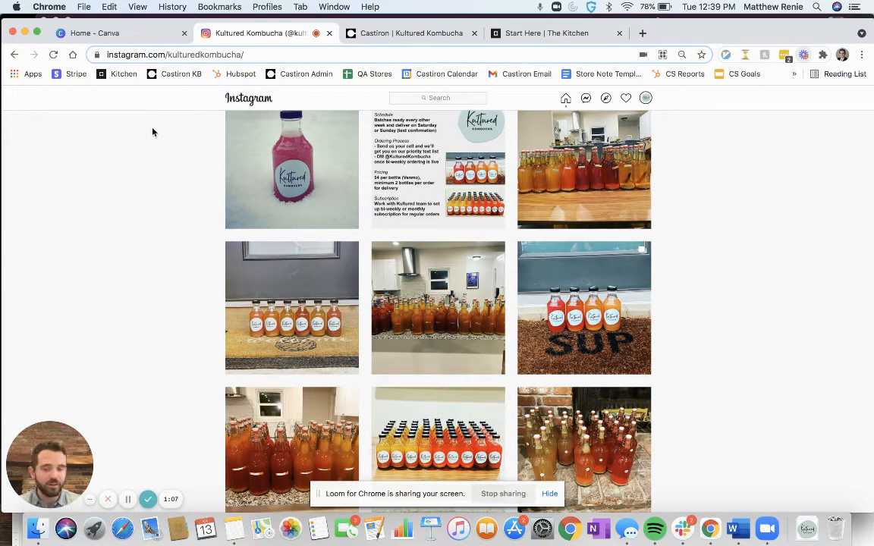
pyautogui.scroll(-3, 152, 132)
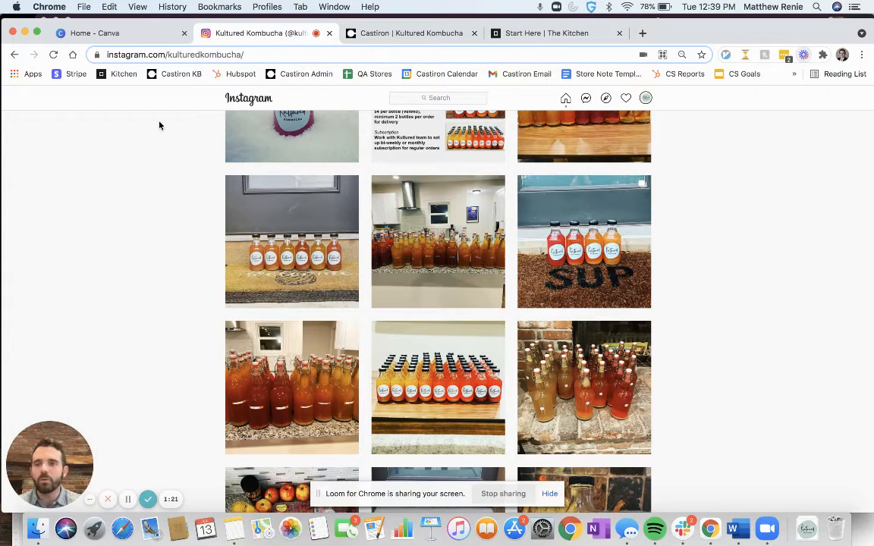
pyautogui.click(116, 33)
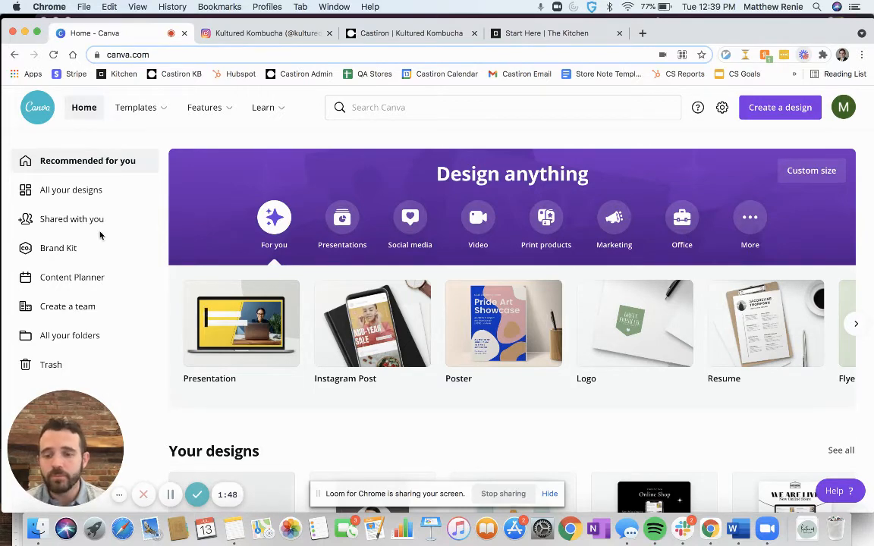
# Review the recommended design types and the existing designs on the home page.
pyautogui.moveTo(125, 107)
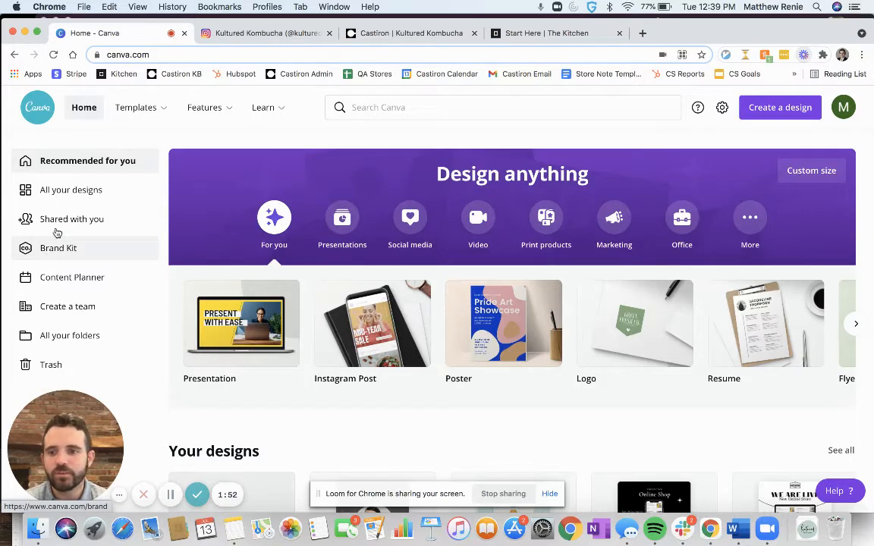
pyautogui.scroll(-3, 301, 321)
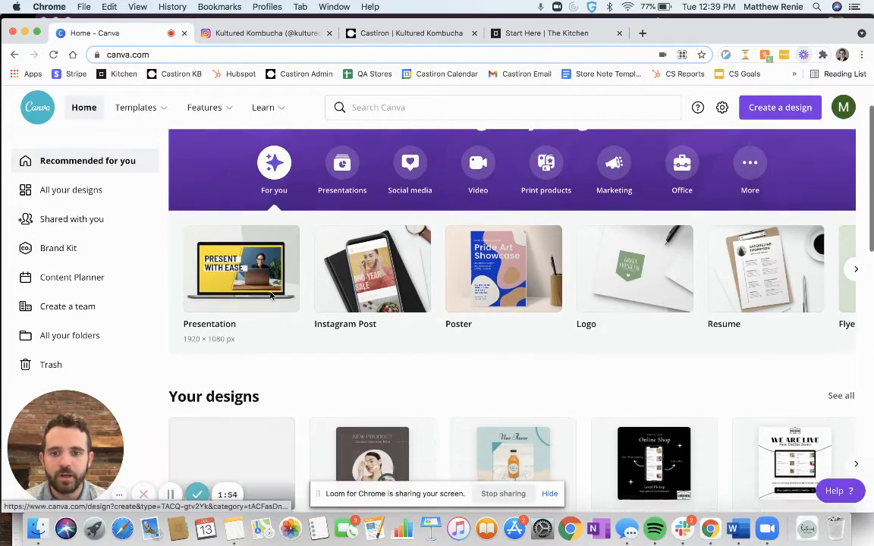
pyautogui.scroll(-3, 301, 321)
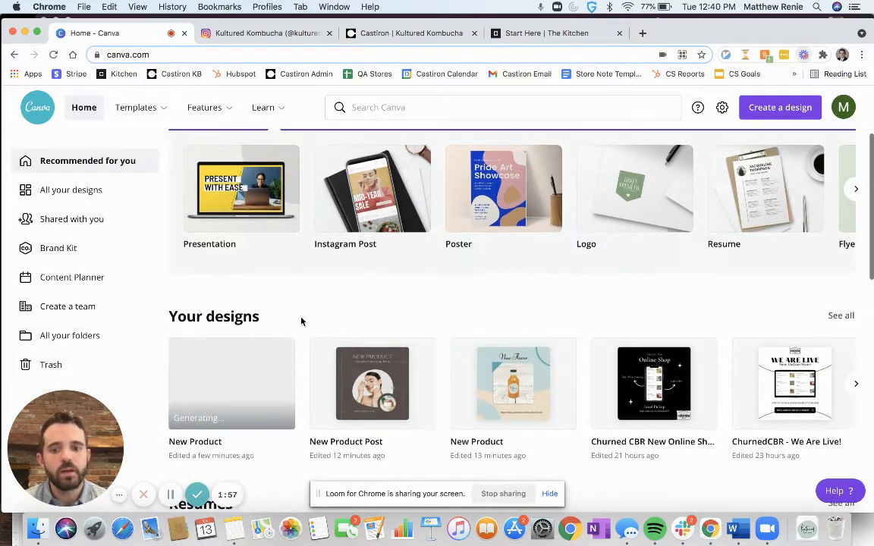
pyautogui.scroll(6, 300, 322)
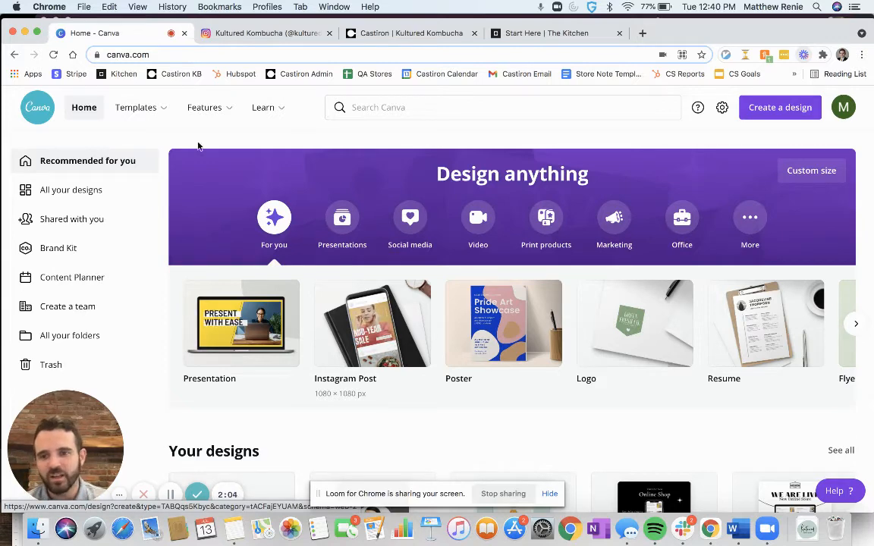
# Open the templates overview and examine its recommended categories and suggested templates.
pyautogui.click(137, 107)
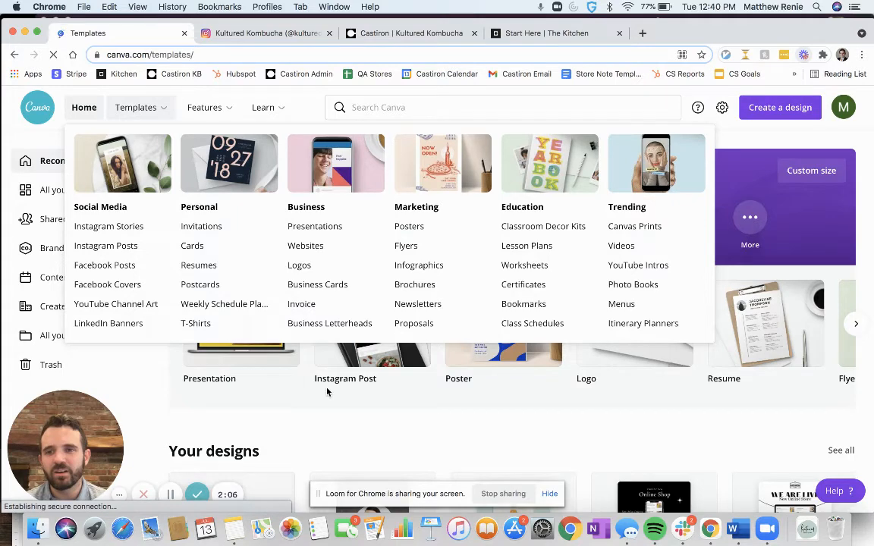
pyautogui.scroll(-3, 303, 422)
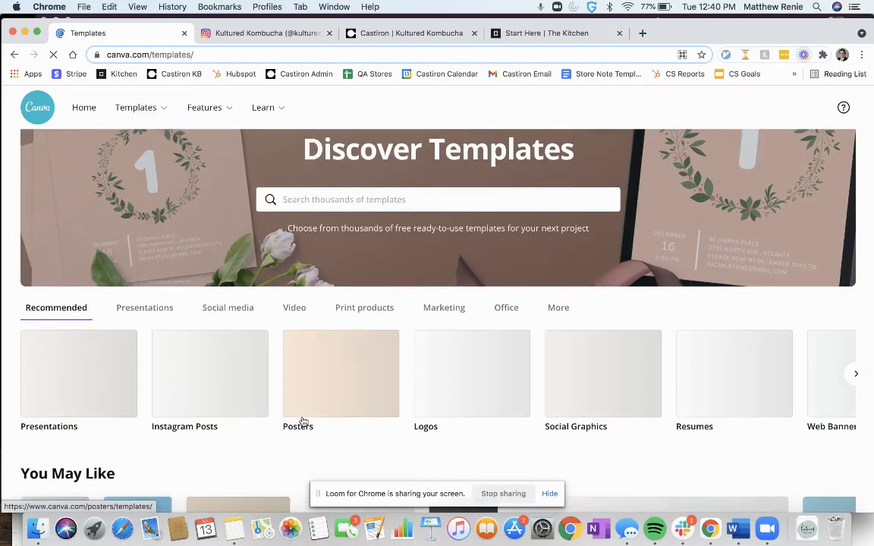
pyautogui.scroll(-2, 302, 421)
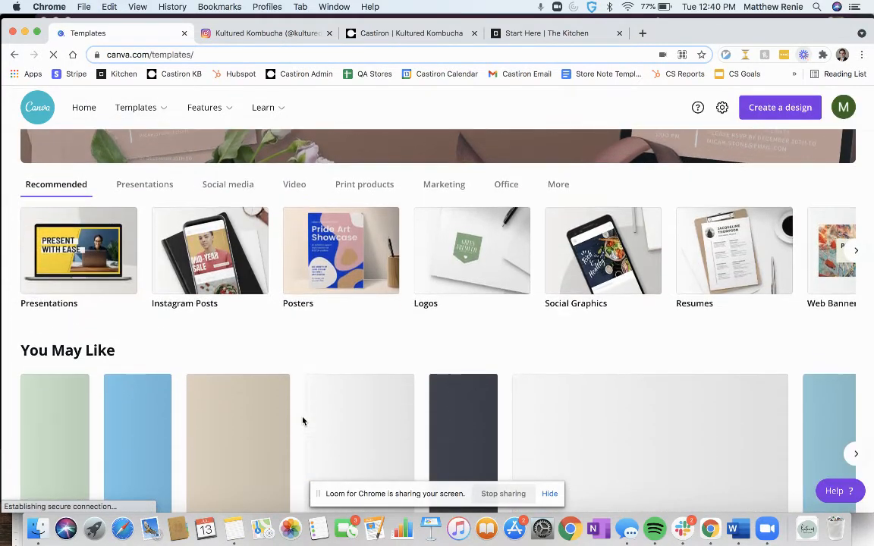
pyautogui.scroll(-3, 302, 422)
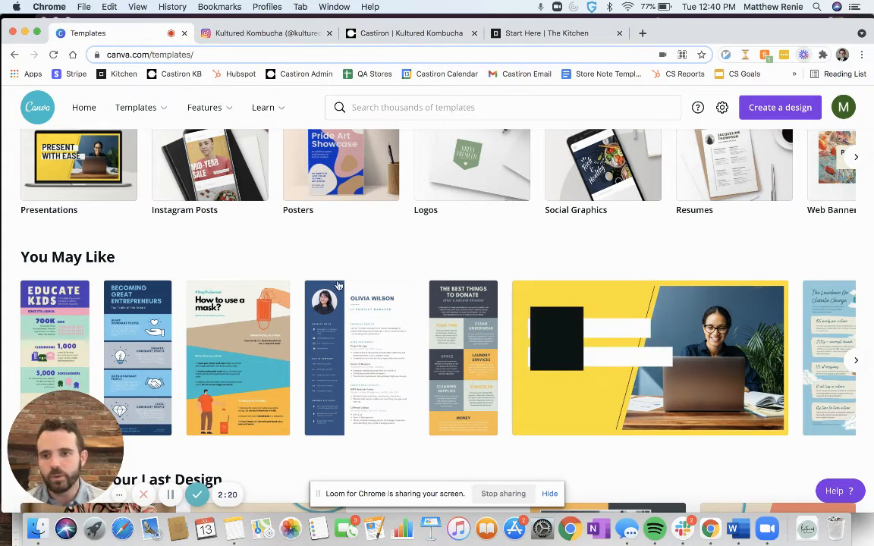
pyautogui.scroll(3, 338, 285)
pyautogui.scroll(5, 339, 285)
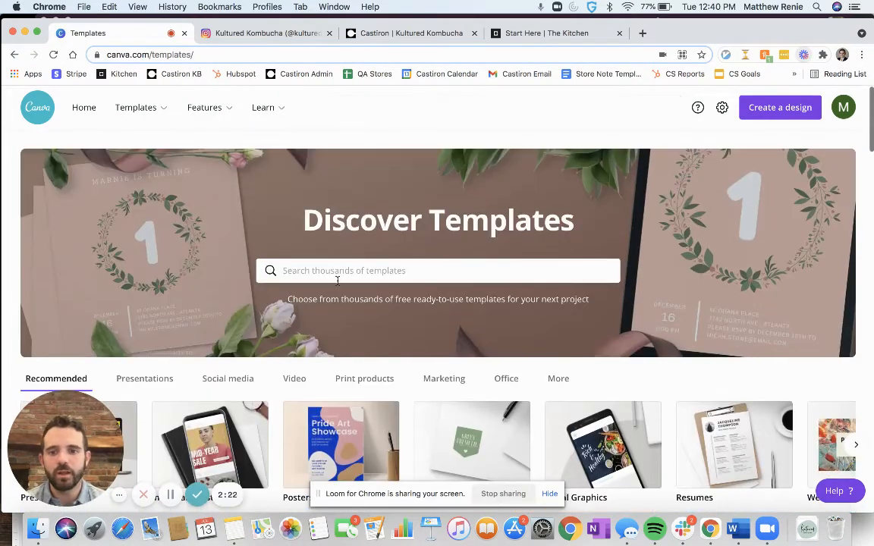
# Open the Kultured Branding brand kit and review its logos, colors and fonts.
pyautogui.click(39, 111)
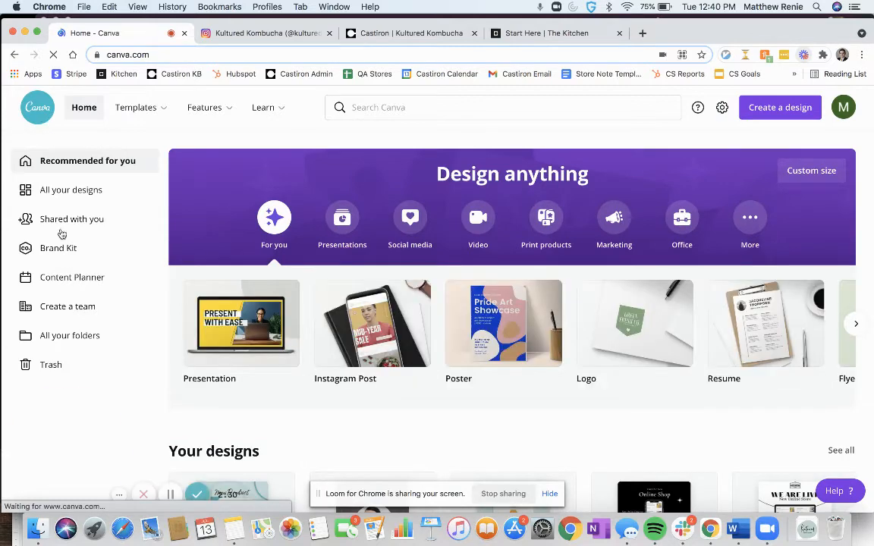
pyautogui.click(63, 256)
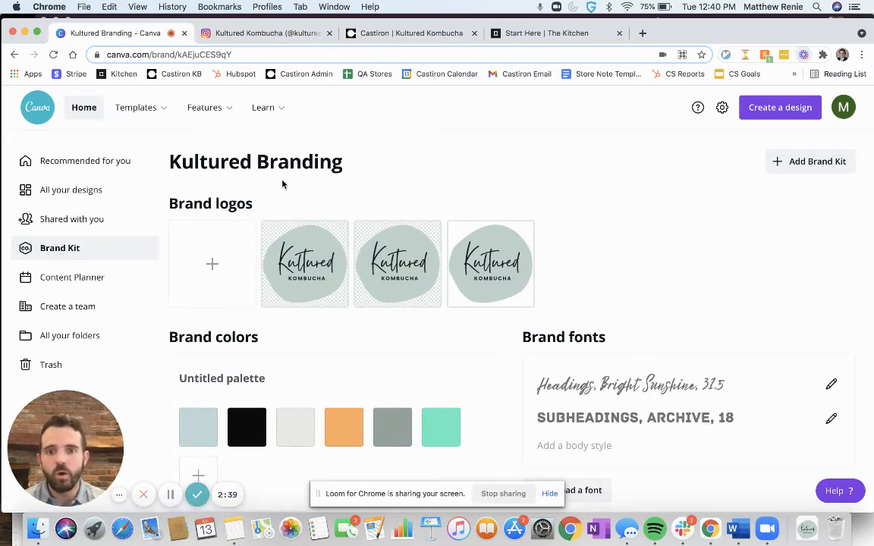
pyautogui.scroll(-1, 571, 234)
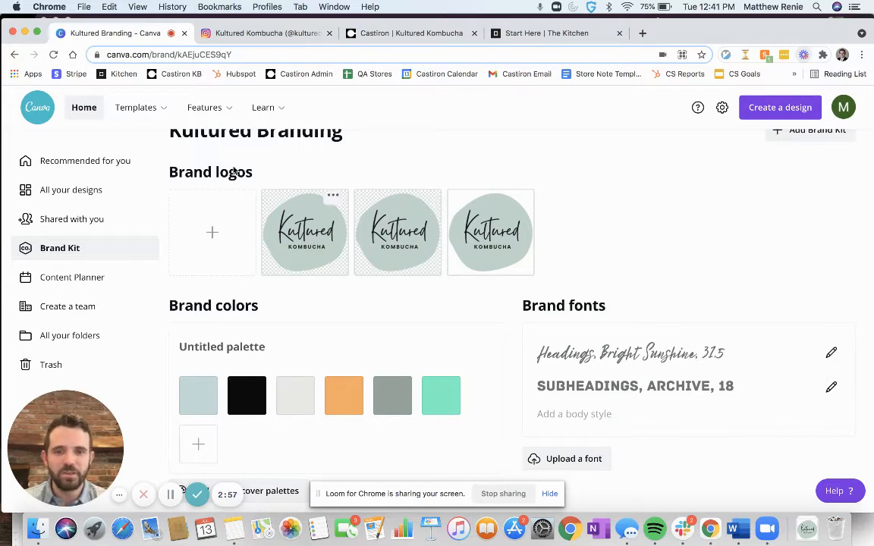
pyautogui.scroll(1, 423, 258)
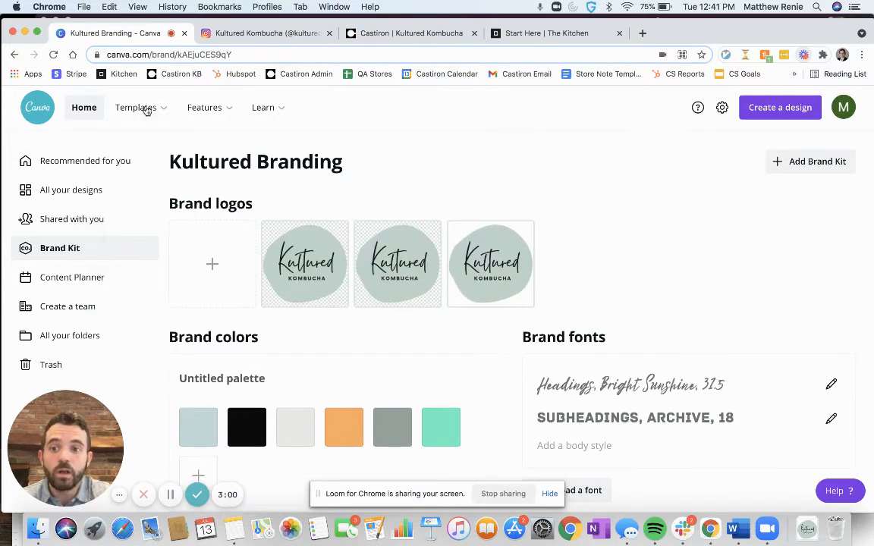
# Create a blank Instagram post from the Instagram Posts templates page and apply the recently used New Arrival template.
pyautogui.moveTo(137, 108)
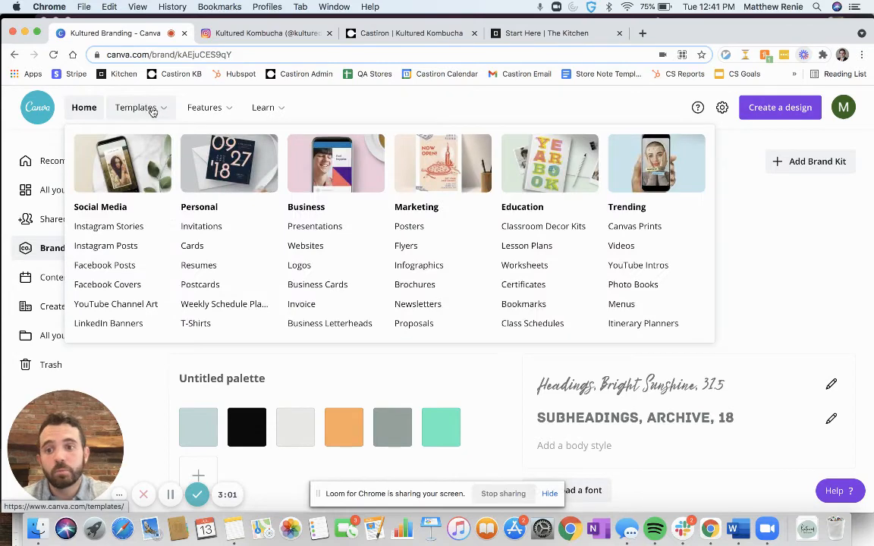
pyautogui.click(118, 246)
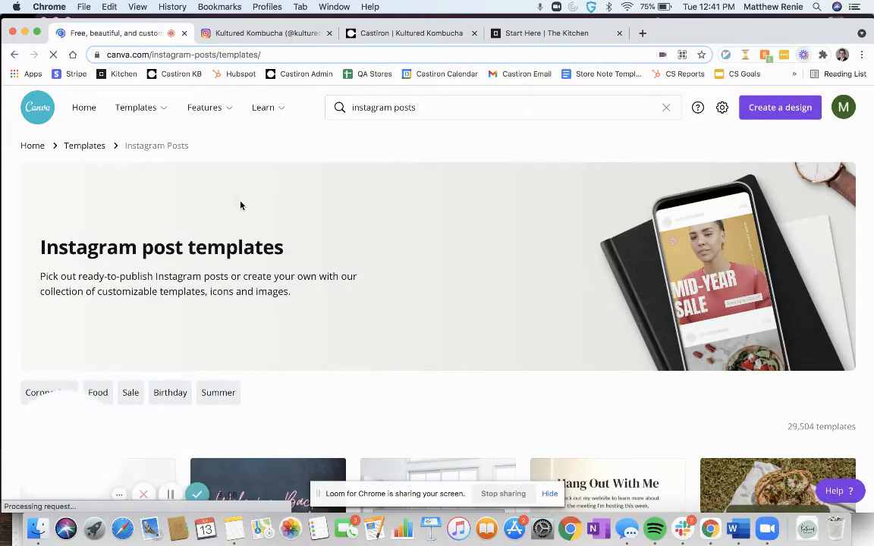
pyautogui.scroll(-2, 240, 202)
pyautogui.scroll(-5, 240, 199)
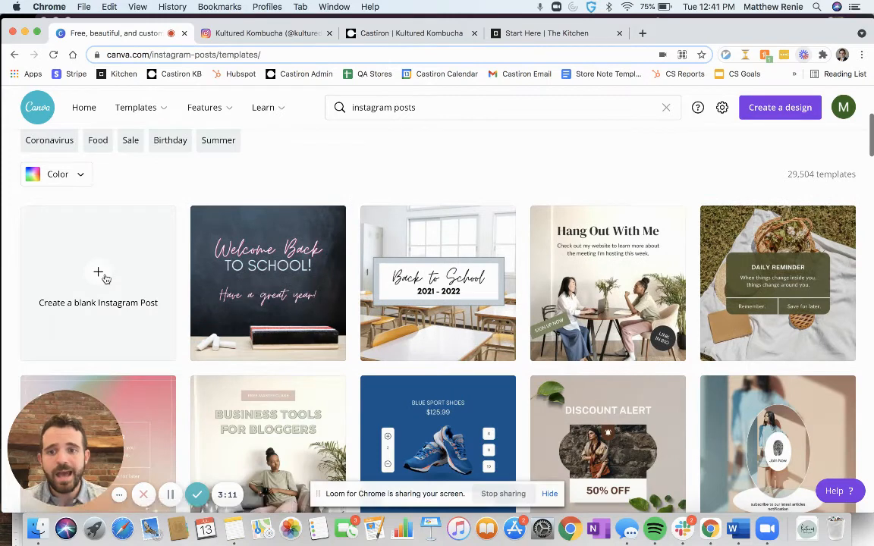
pyautogui.click(105, 279)
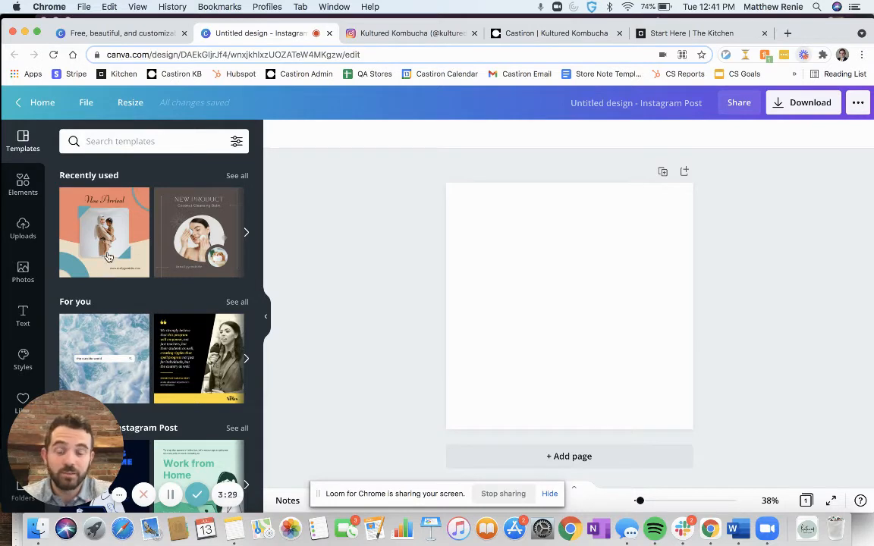
pyautogui.click(109, 257)
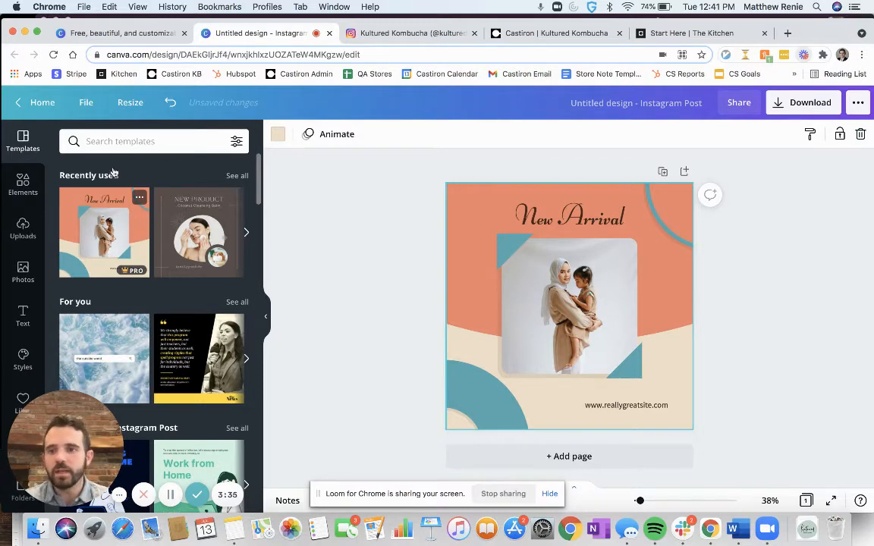
# Search the design templates for "new product".
pyautogui.click(111, 142)
pyautogui.write('new p')
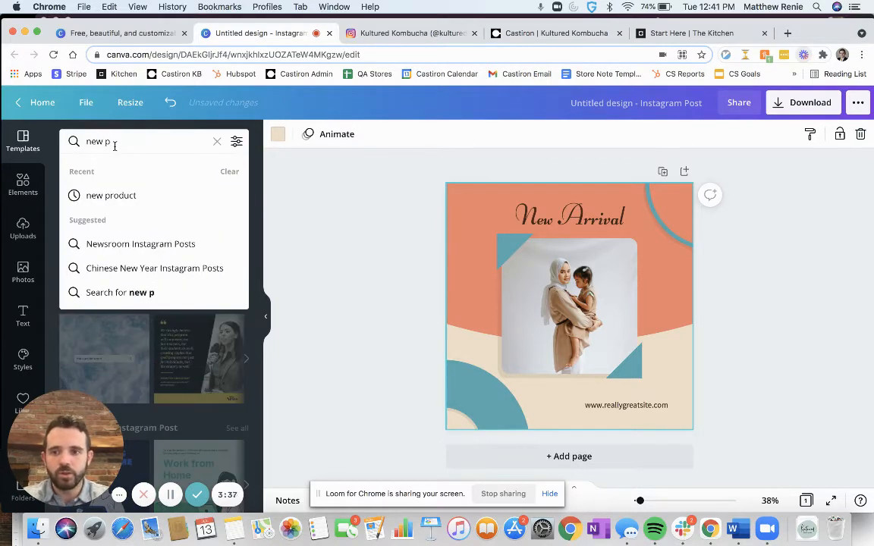
pyautogui.write('rod')
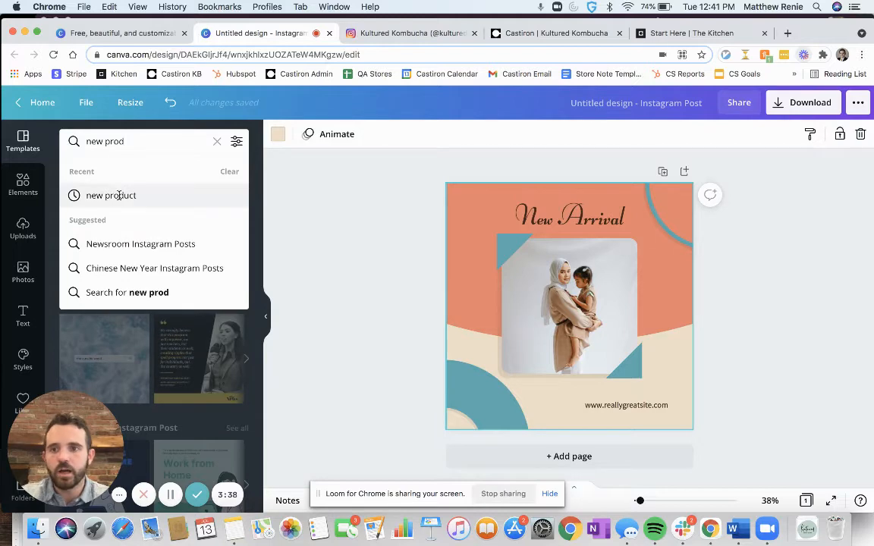
pyautogui.click(119, 196)
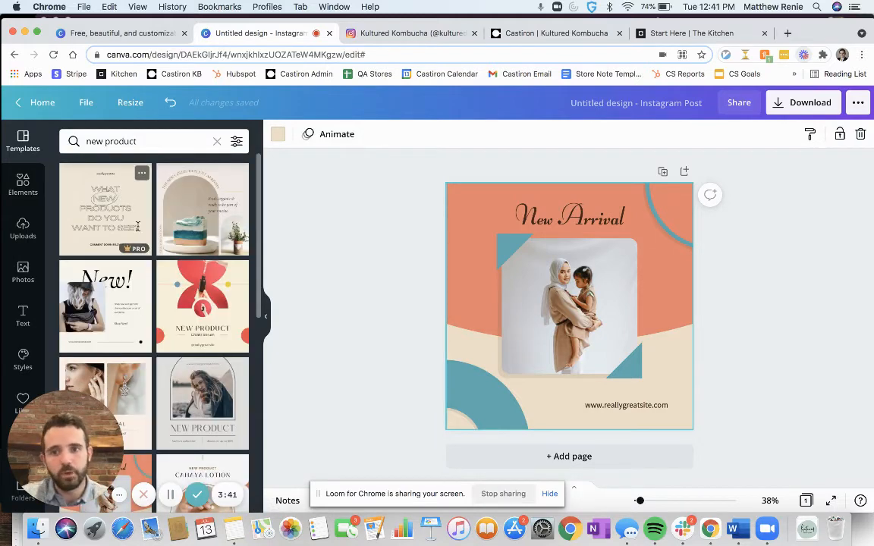
# Browse the matching templates, apply the orange New Arrival template to the post, and deselect the page.
pyautogui.scroll(-5, 118, 196)
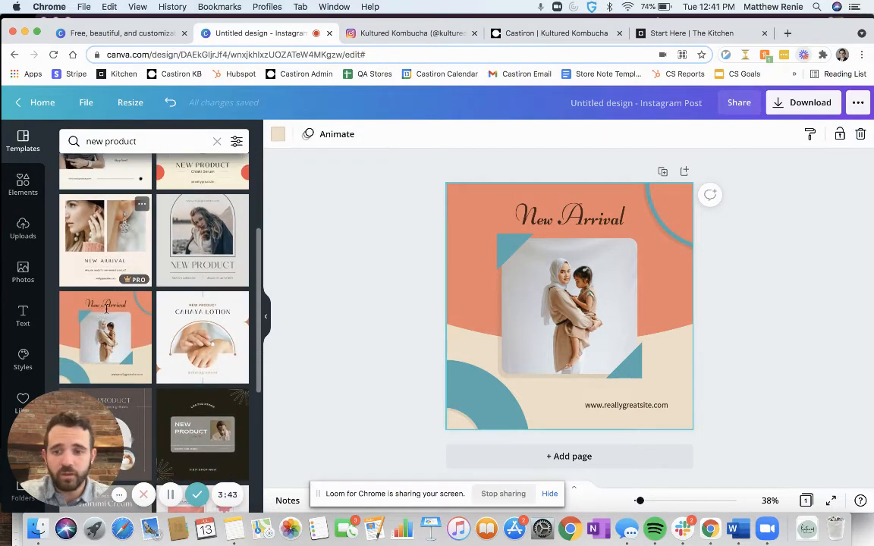
pyautogui.scroll(-4, 114, 313)
pyautogui.scroll(2, 123, 320)
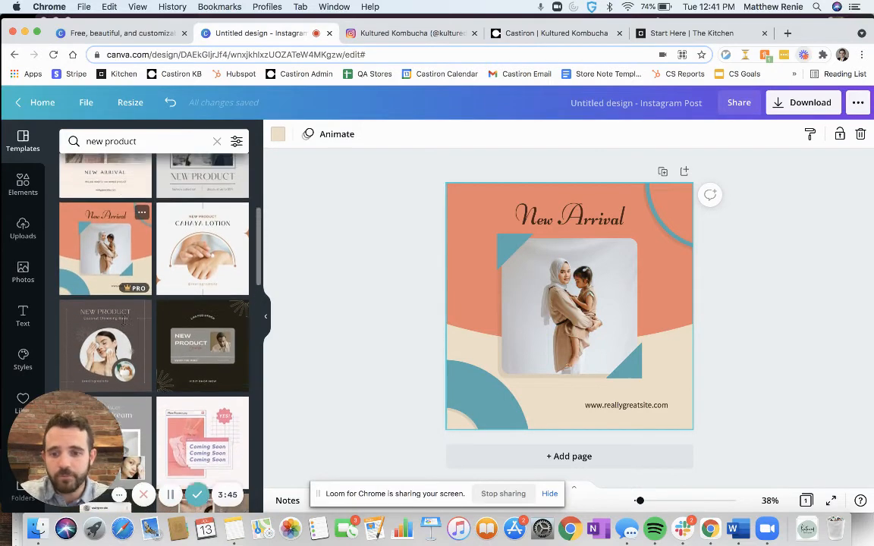
pyautogui.click(101, 270)
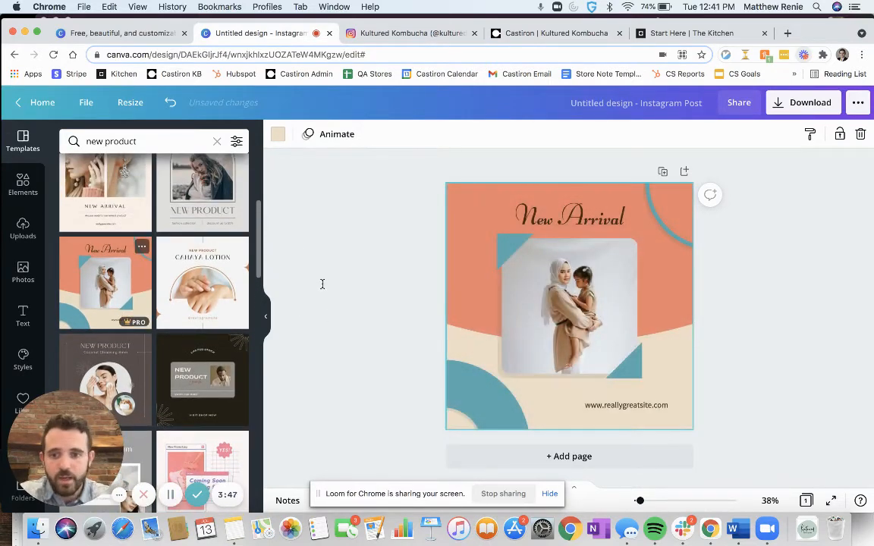
pyautogui.scroll(6, 173, 258)
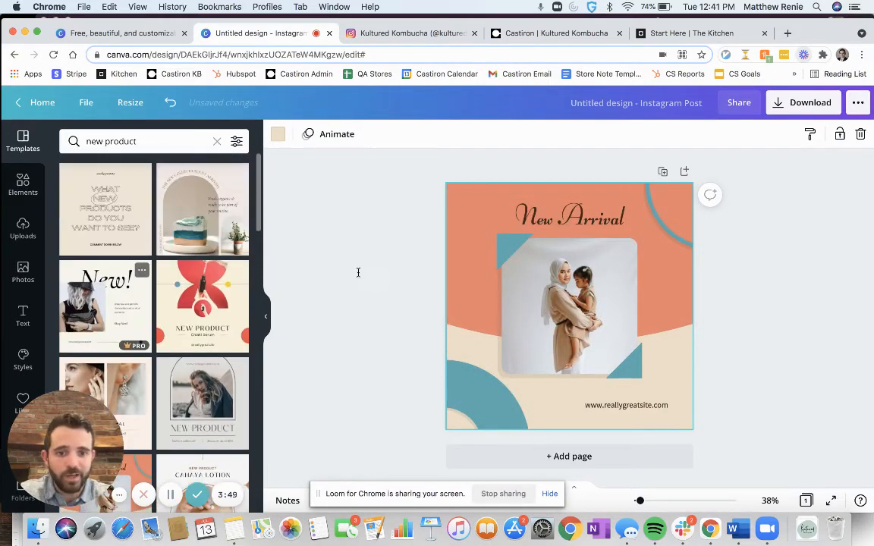
pyautogui.click(354, 270)
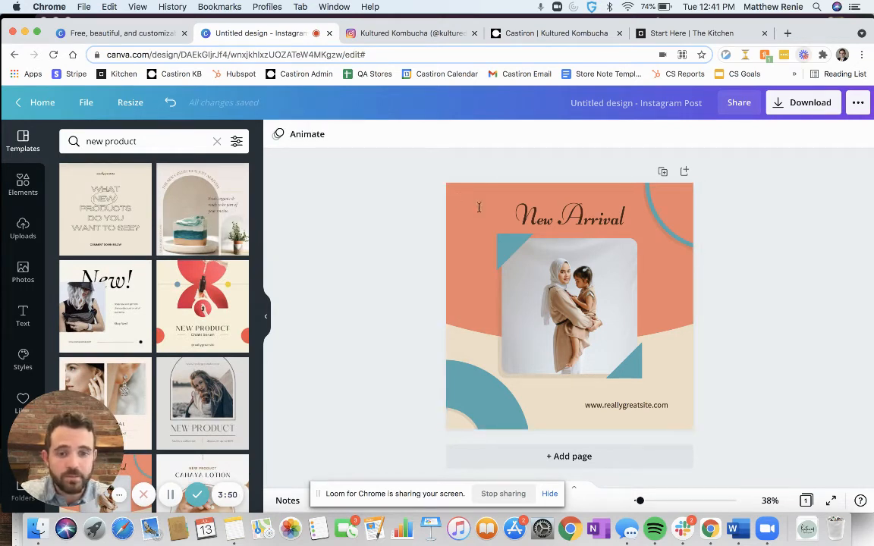
# Recolor the orange background shape behind the heading with the light blue-gray from the brand palette.
pyautogui.click(560, 292)
pyautogui.click(398, 212)
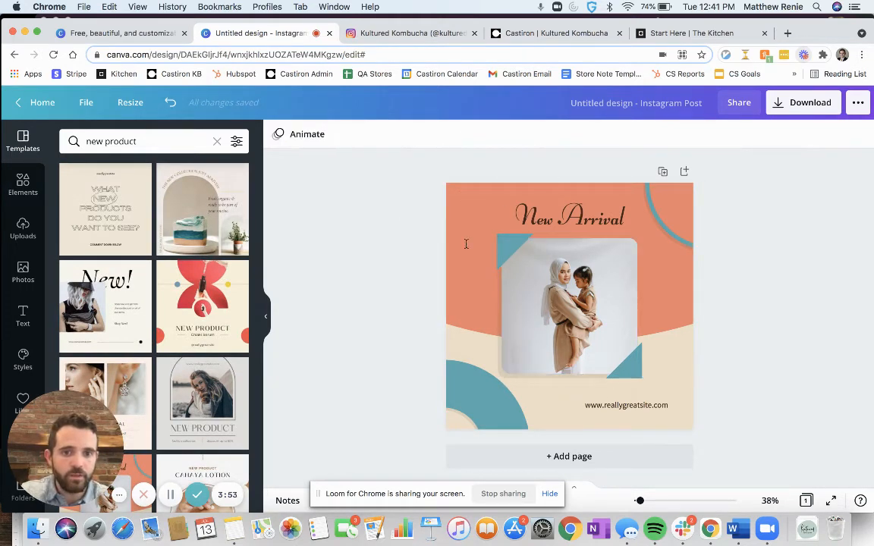
pyautogui.click(462, 197)
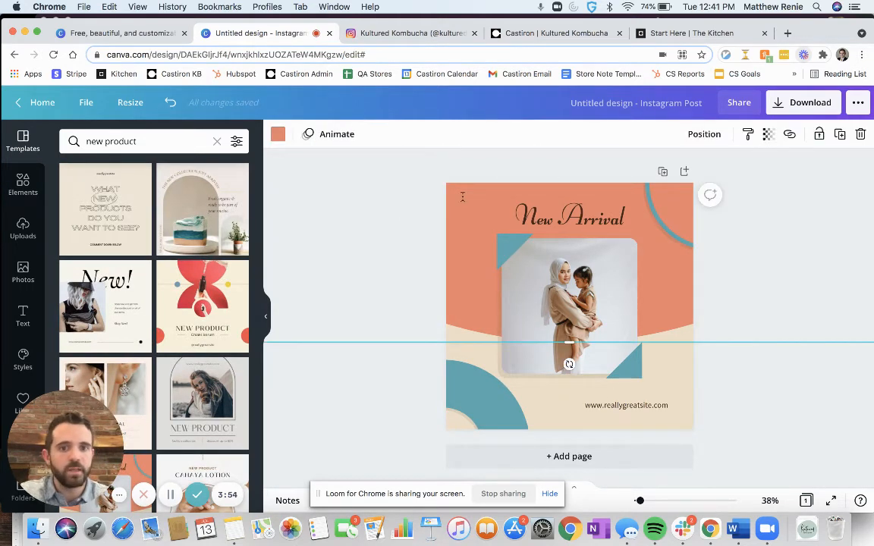
pyautogui.click(278, 134)
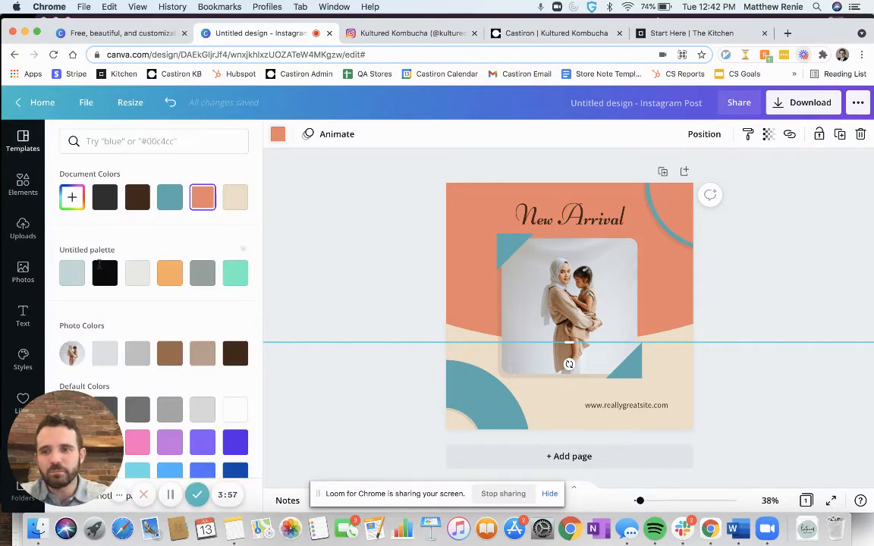
pyautogui.click(72, 273)
# Recolor the teal arc in the page's lower-left corner with the brand palette's light blue-gray.
pyautogui.click(473, 397)
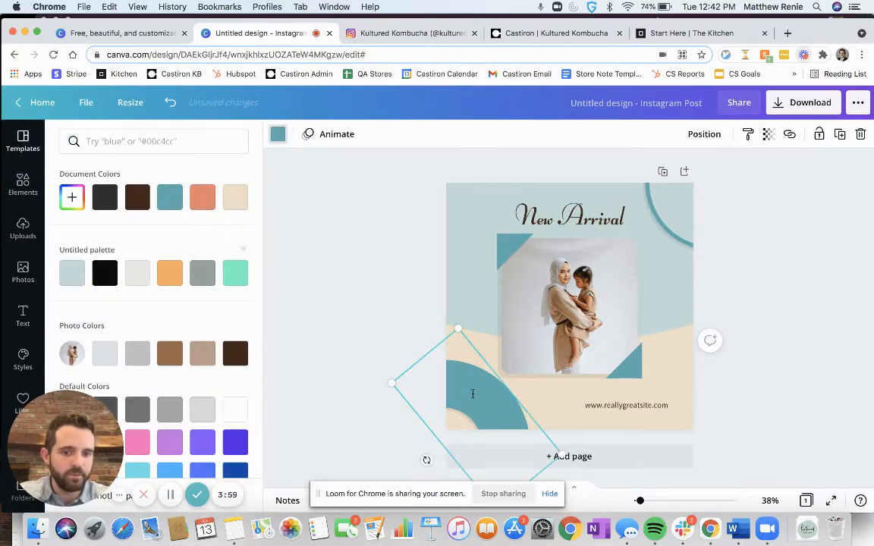
pyautogui.click(278, 134)
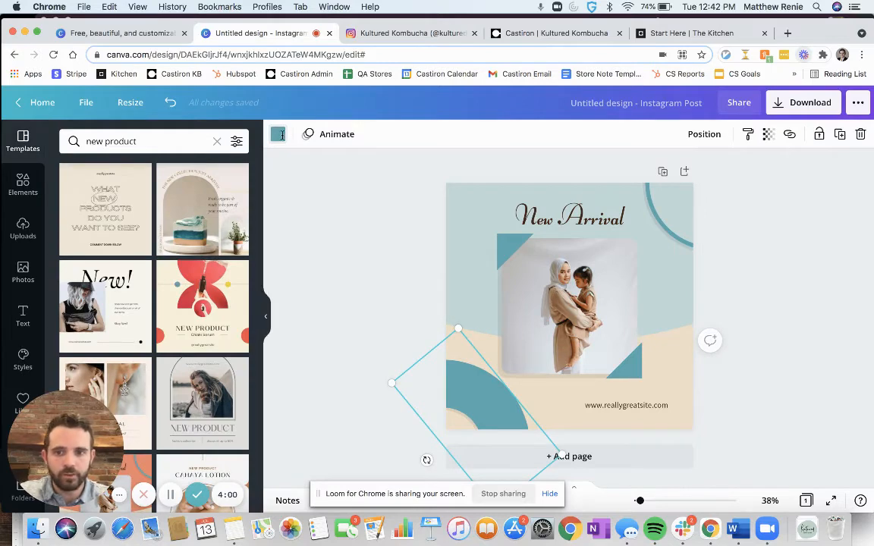
pyautogui.click(282, 135)
pyautogui.click(73, 273)
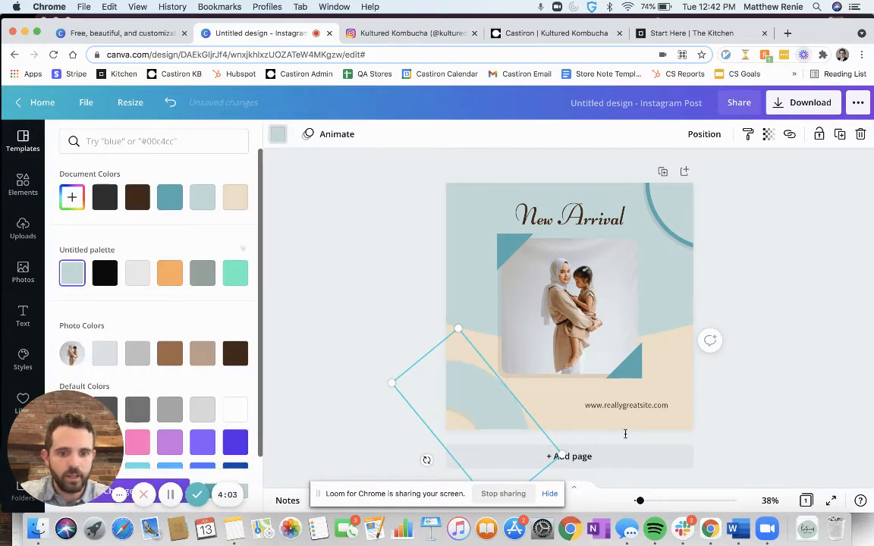
# Change the beige page background to the light gray from the brand palette.
pyautogui.click(615, 428)
pyautogui.click(567, 417)
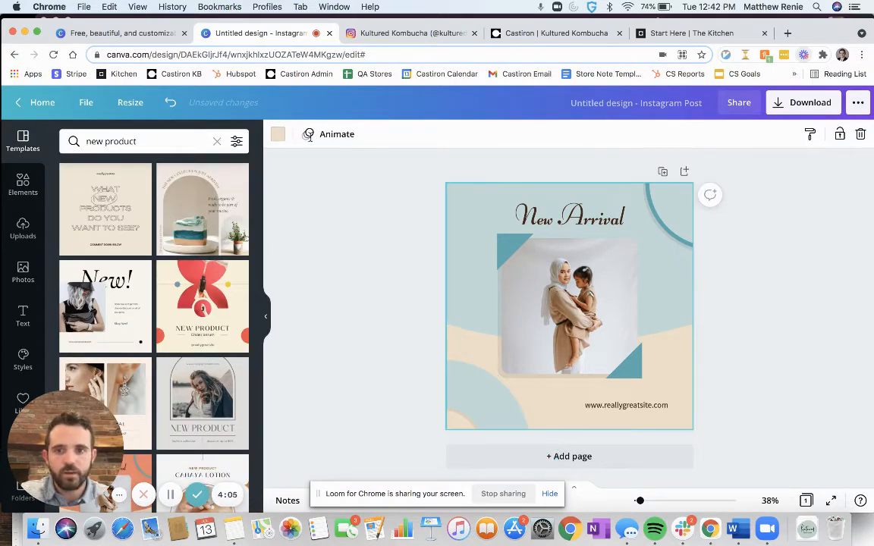
pyautogui.click(278, 134)
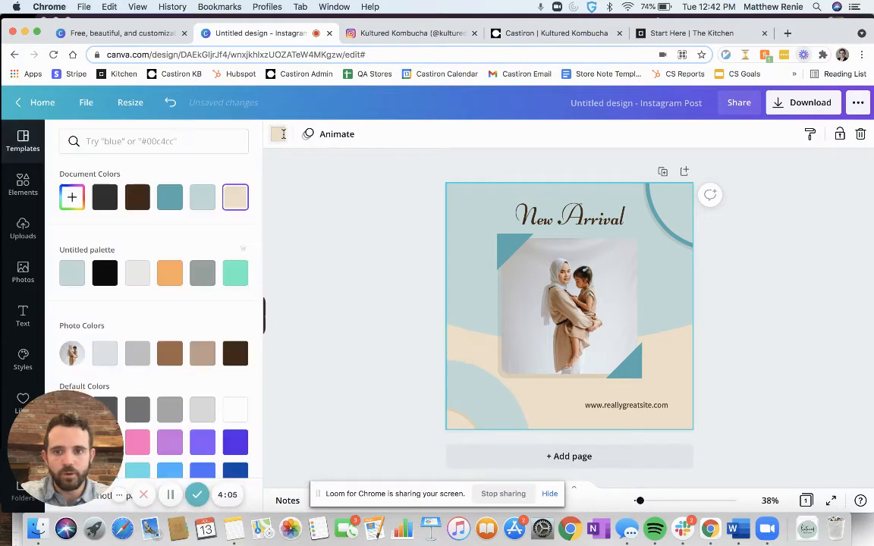
pyautogui.click(138, 274)
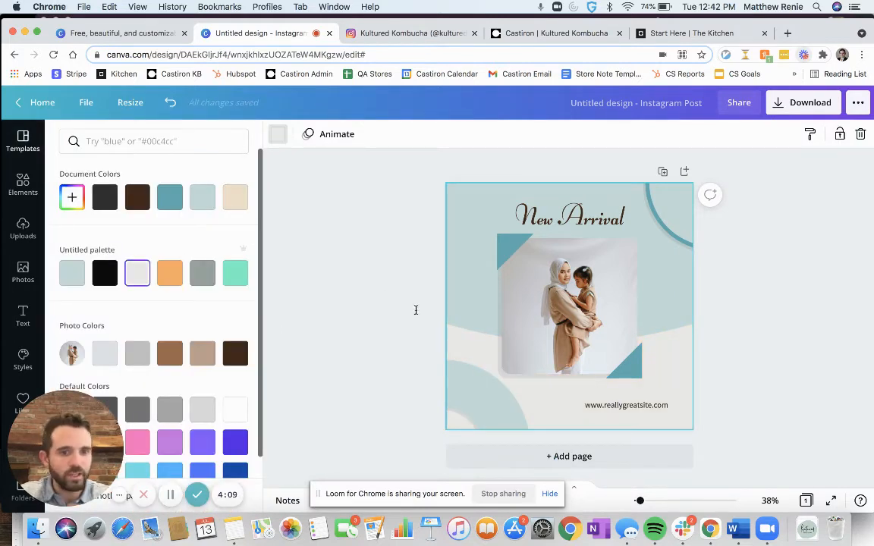
pyautogui.click(381, 289)
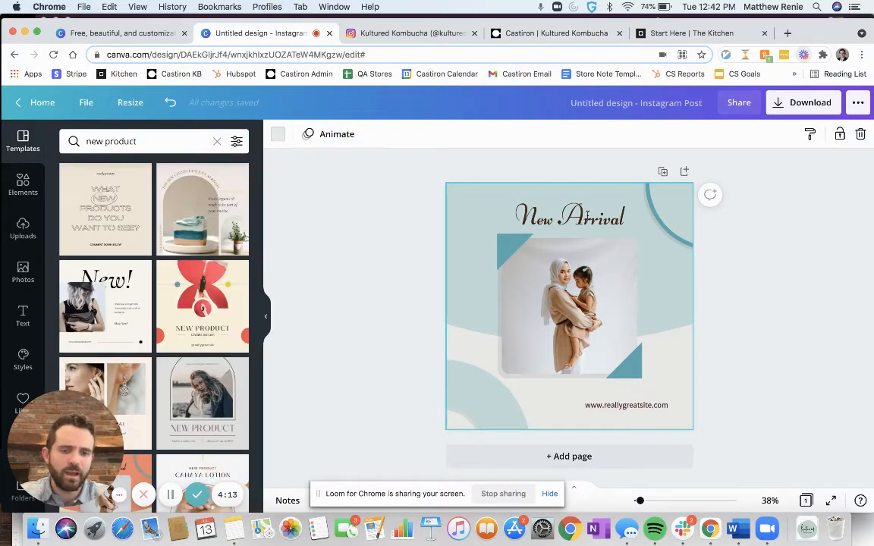
# Set the "New Arrival" heading in the brand font Bright Sunshine and deselect it.
pyautogui.click(588, 216)
pyautogui.click(587, 216)
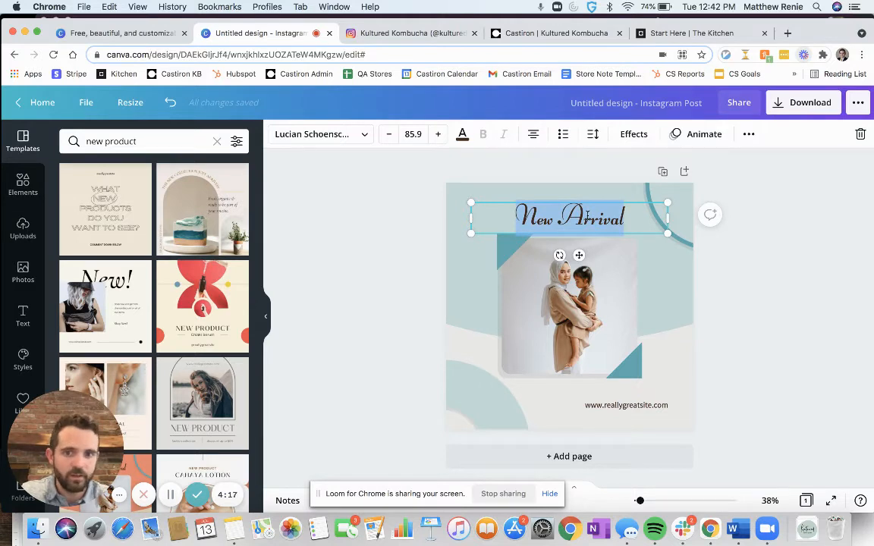
pyautogui.click(365, 135)
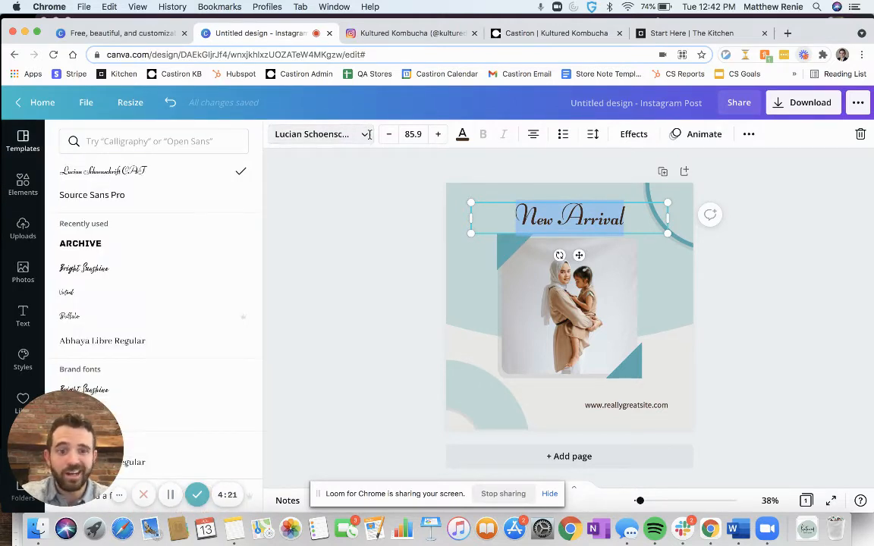
pyautogui.scroll(-1, 164, 402)
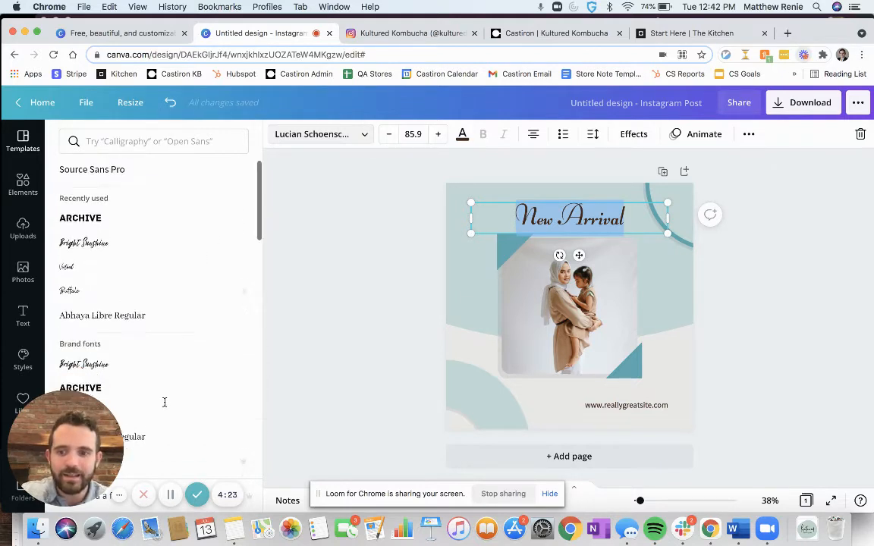
pyautogui.scroll(-1, 164, 402)
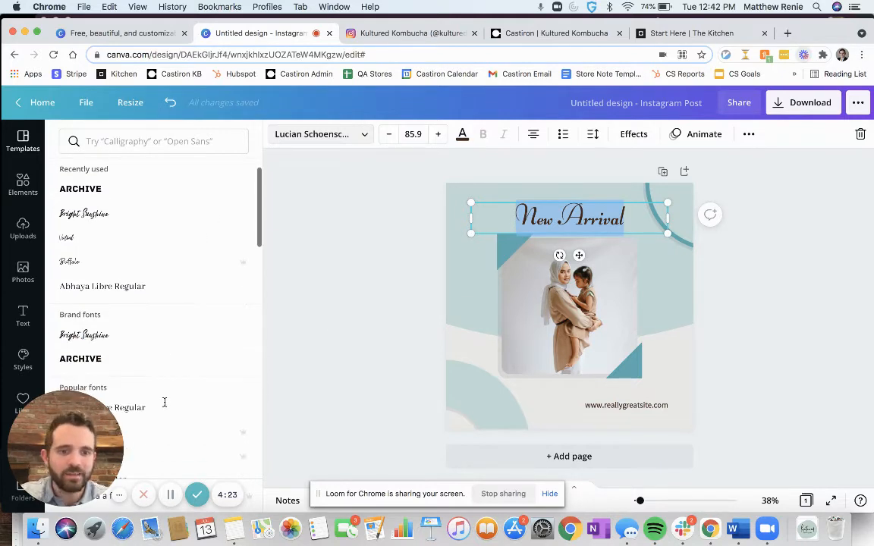
pyautogui.click(94, 337)
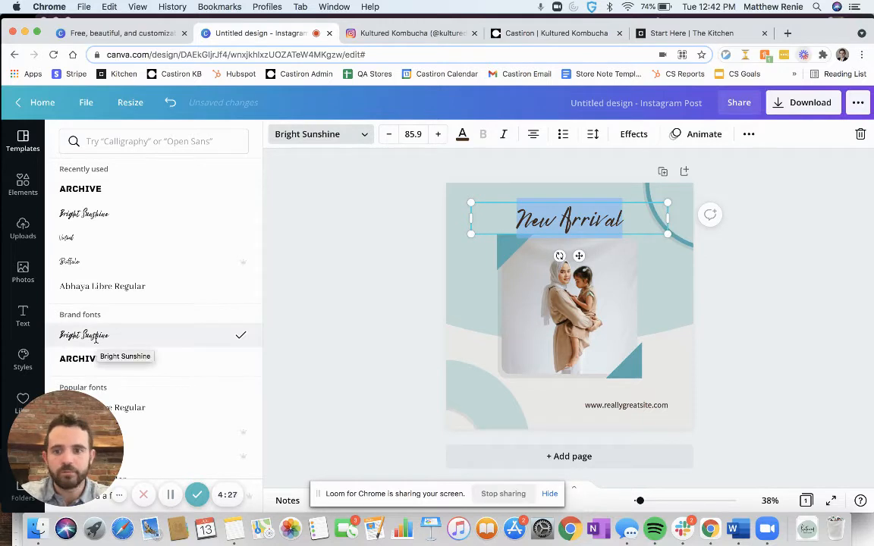
pyautogui.click(299, 259)
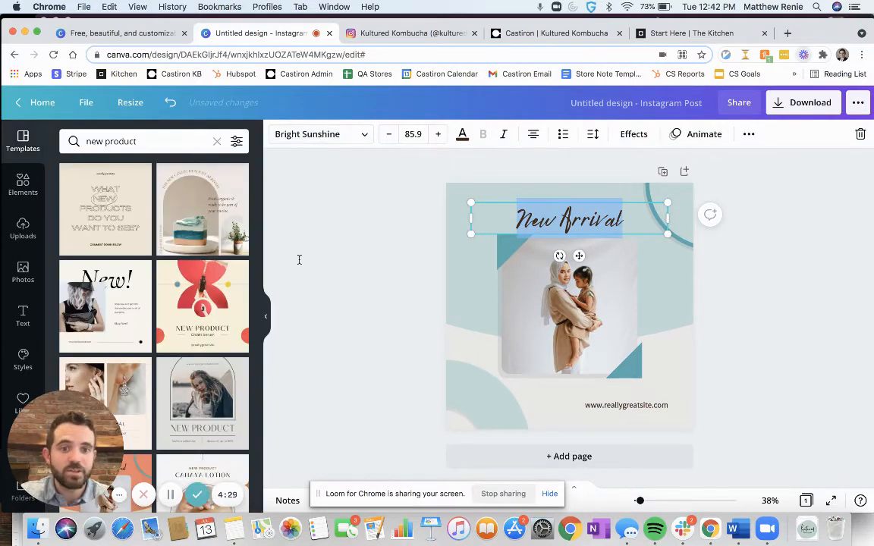
pyautogui.click(299, 259)
pyautogui.click(469, 198)
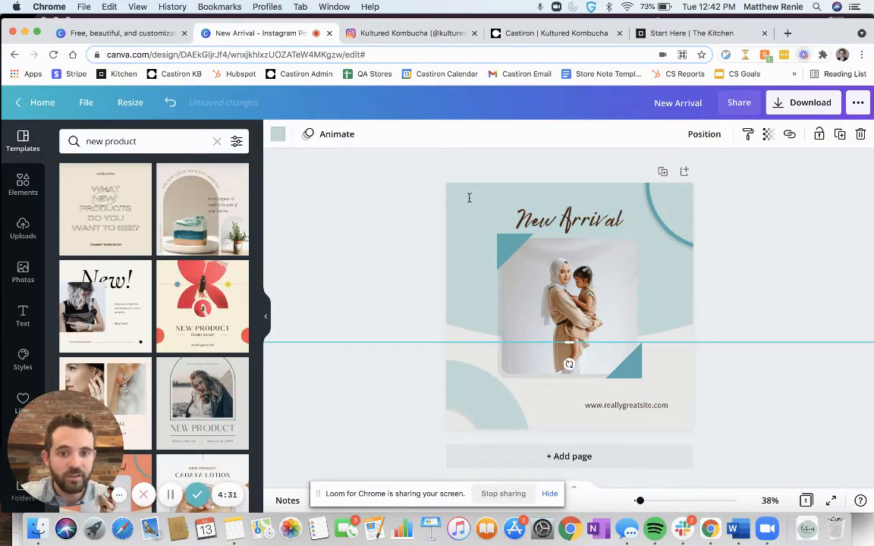
pyautogui.click(768, 379)
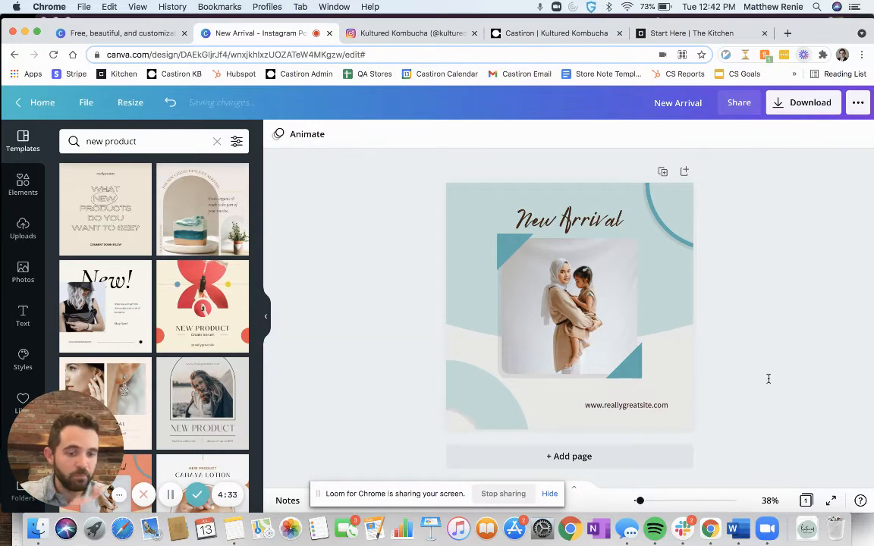
# Set the website address text below the photo in the brand font Archive.
pyautogui.click(648, 405)
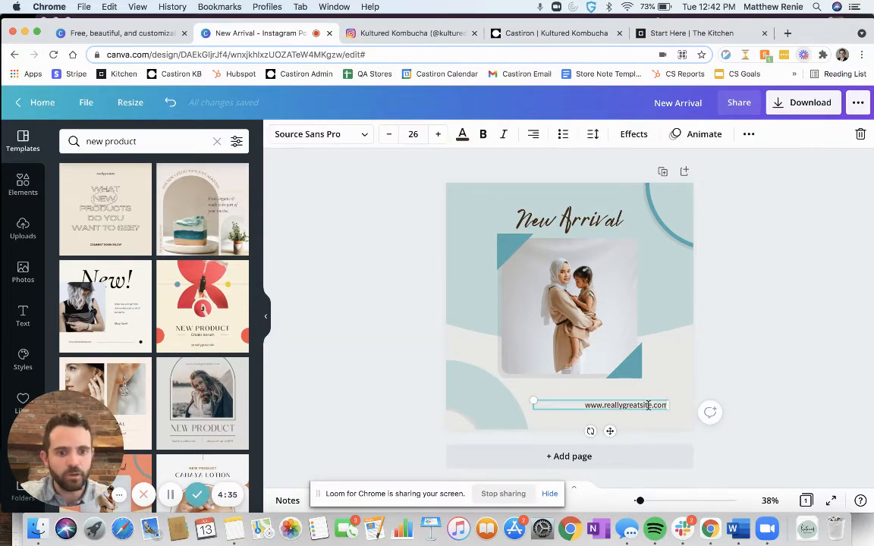
pyautogui.doubleClick(647, 405)
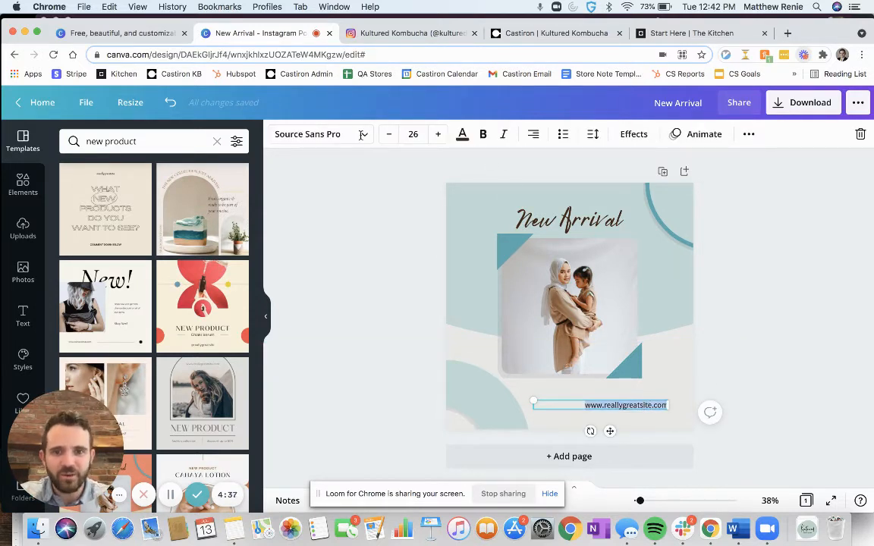
pyautogui.click(322, 133)
pyautogui.scroll(-1, 189, 331)
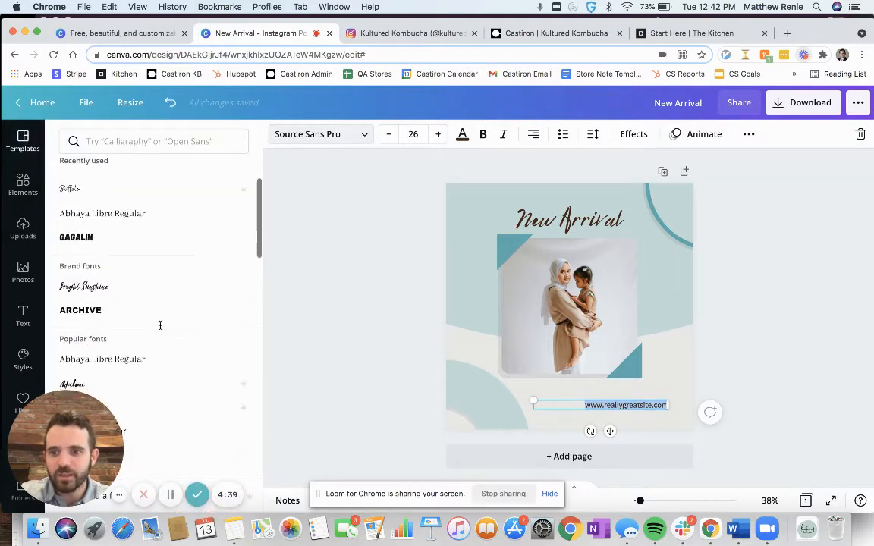
pyautogui.click(120, 310)
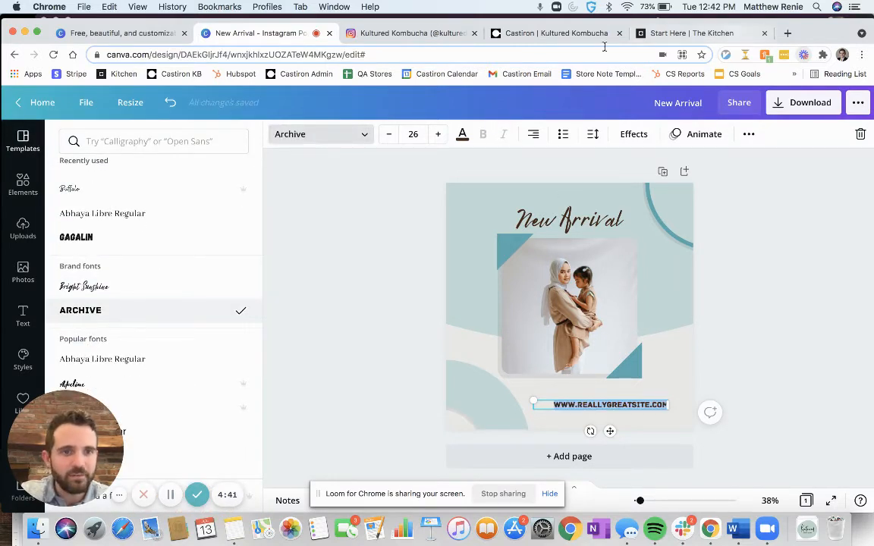
# Copy the Kultured Kombucha shop address from its Castiron page and return to the Canva design.
pyautogui.click(518, 33)
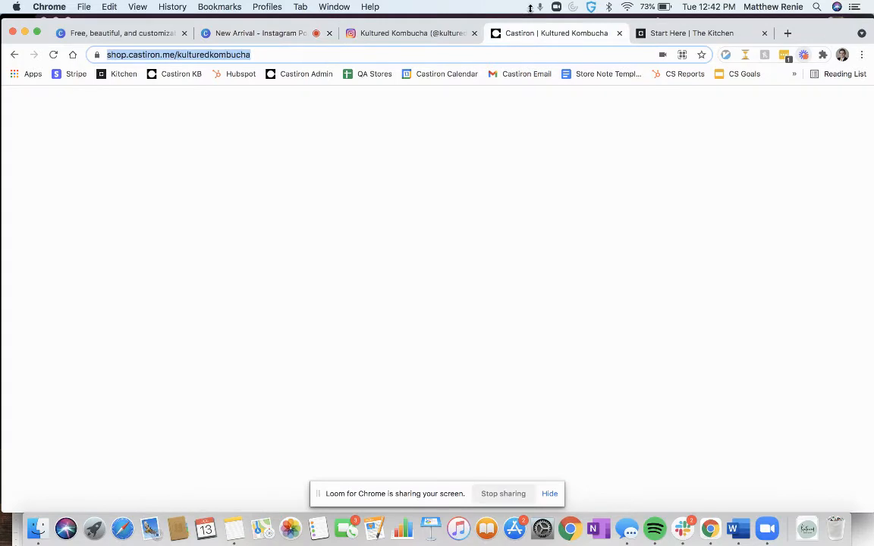
pyautogui.click(298, 34)
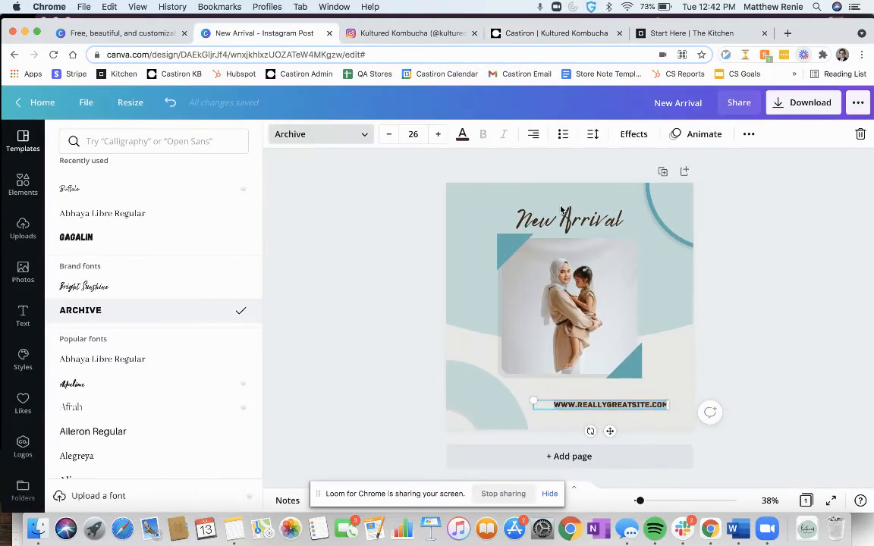
# Change the heading text to "New Product".
pyautogui.doubleClick(589, 222)
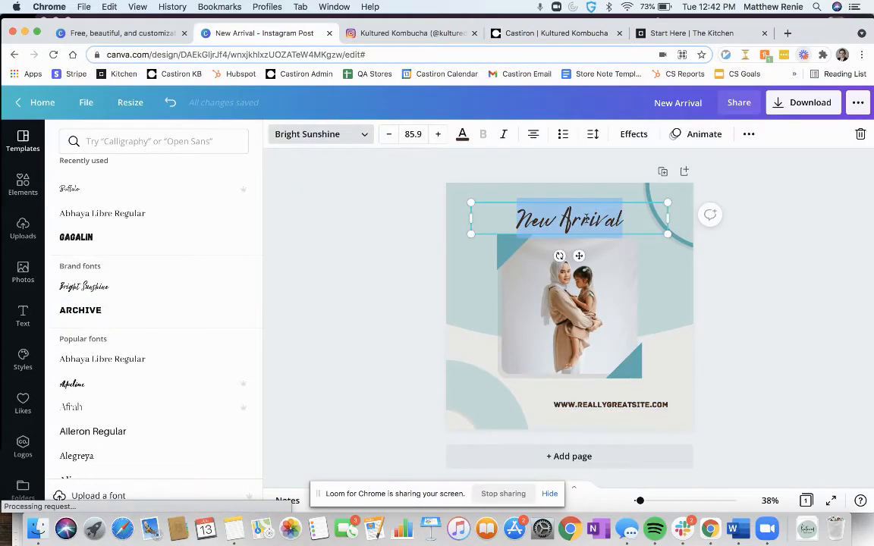
pyautogui.click(587, 220)
pyautogui.doubleClick(585, 219)
pyautogui.write('Proeuct')
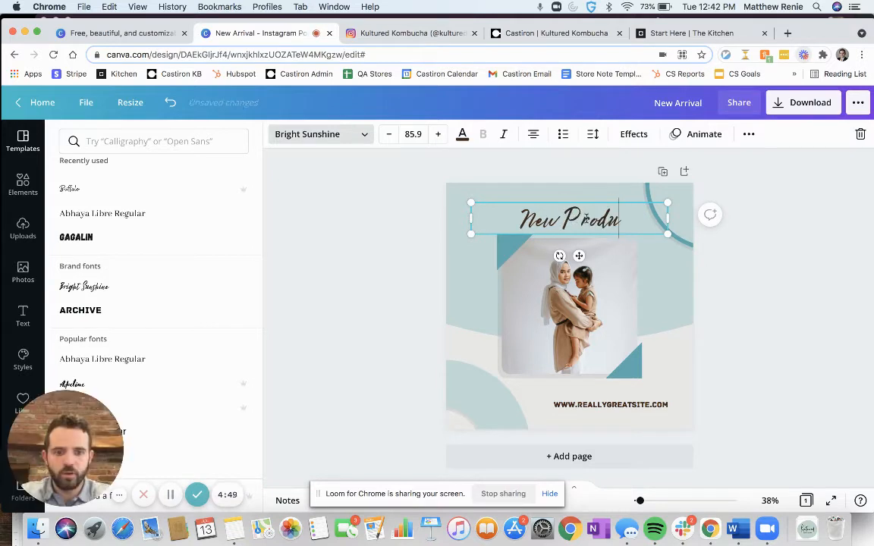
pyautogui.click(607, 408)
pyautogui.click(606, 406)
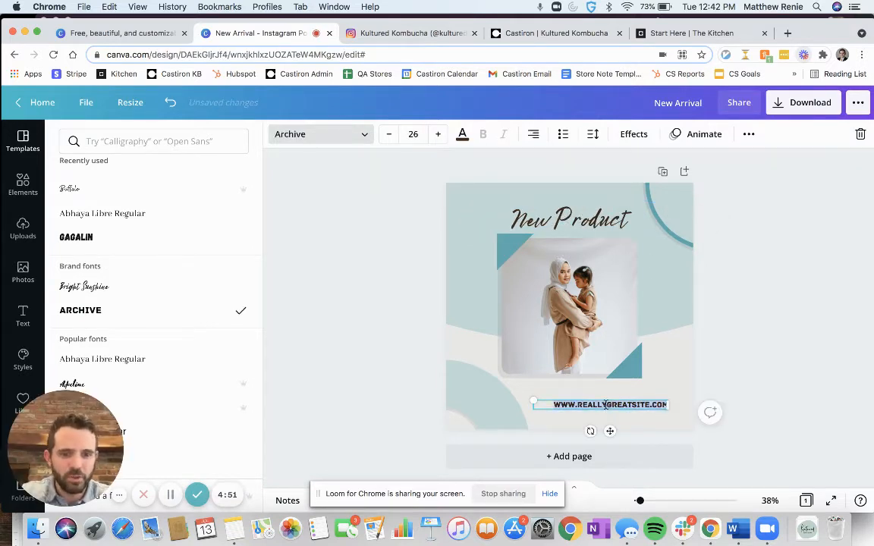
# Replace the heading's second word so that it reads "New Flavor".
pyautogui.click(600, 219)
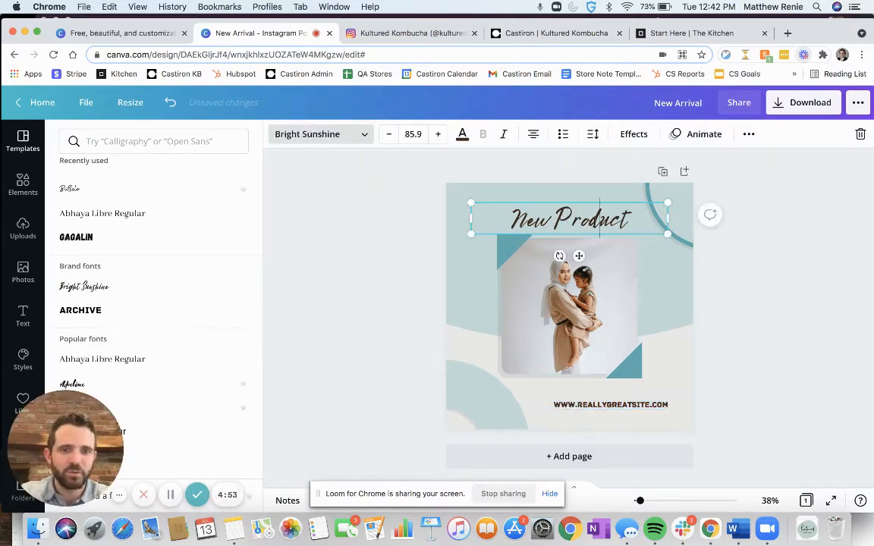
pyautogui.doubleClick(599, 219)
pyautogui.write('Flavor')
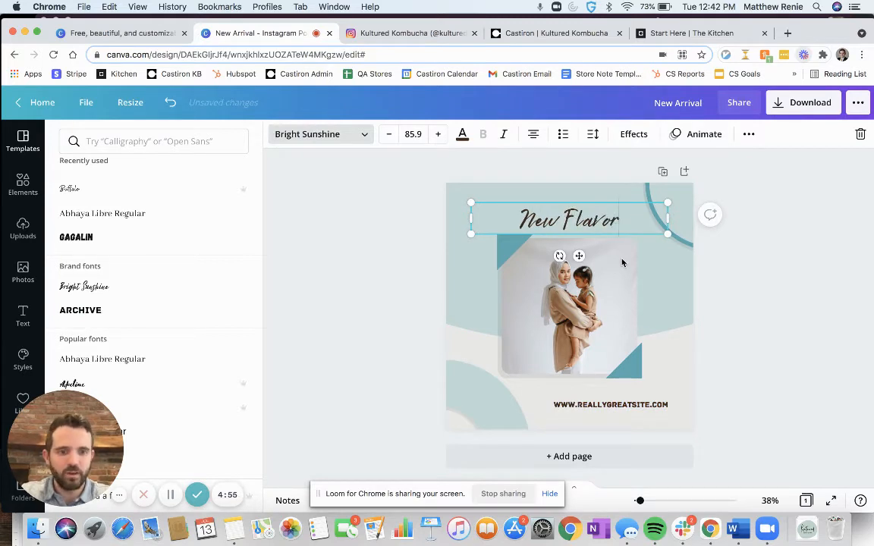
pyautogui.click(605, 406)
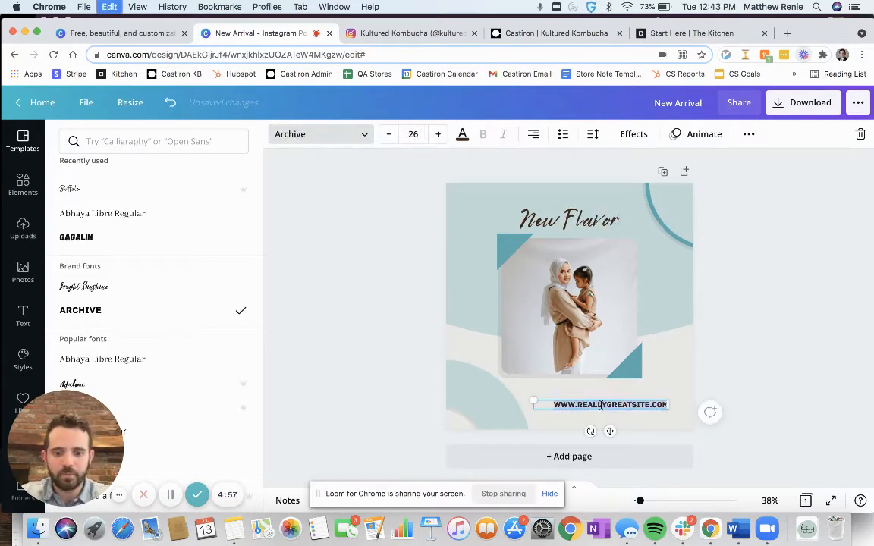
pyautogui.write('HTTPS://SHOP.CASTIRON.ME/KULTUREDKOMBUCHA')
pyautogui.press('super+a')
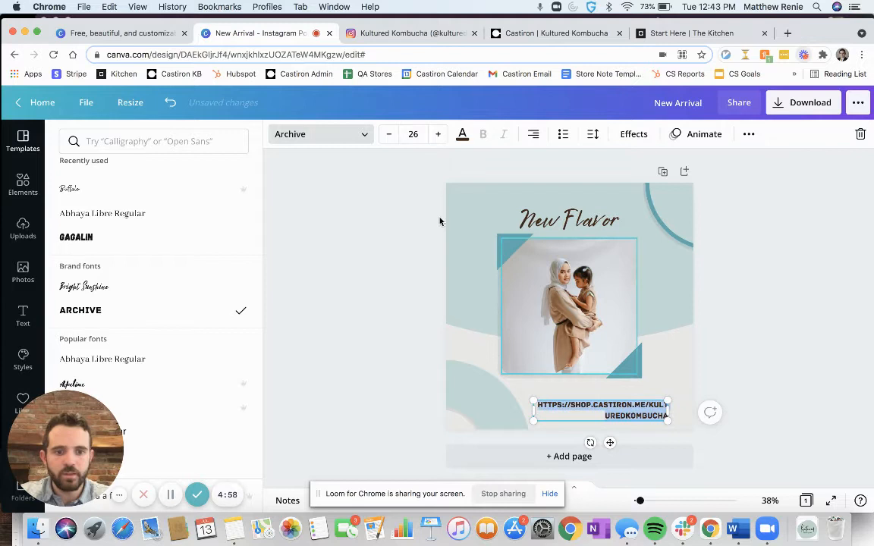
# Reduce the shop link's font size to 21.
pyautogui.click(389, 135)
pyautogui.click(389, 134)
pyautogui.click(390, 135)
pyautogui.click(390, 134)
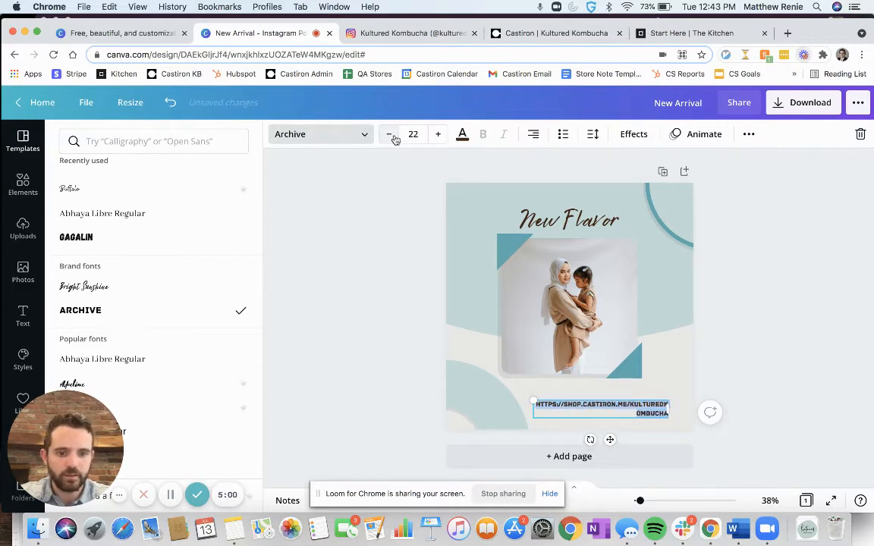
pyautogui.click(389, 135)
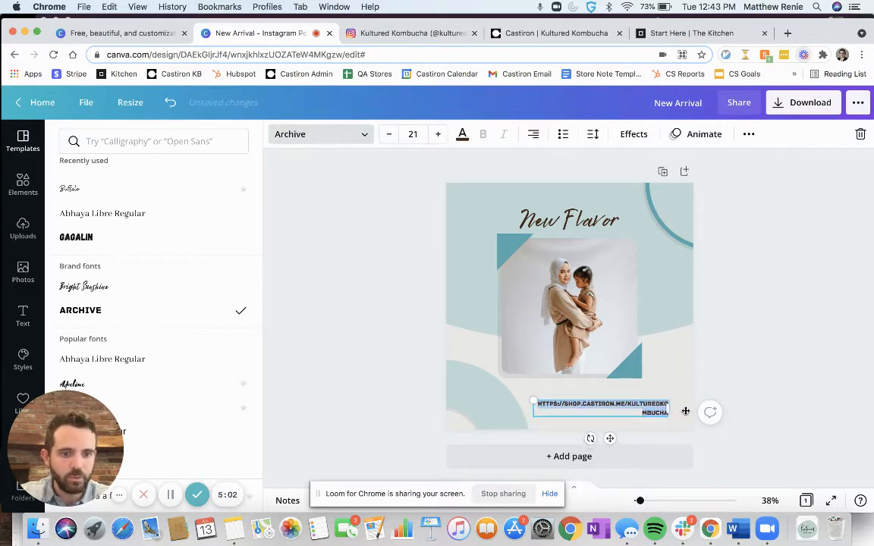
# Widen the shop link's text box and move it into the post's lower-right corner, fitting it on one line at font size 21.3.
pyautogui.moveTo(670, 411); pyautogui.dragTo(688, 410)
pyautogui.moveTo(533, 399); pyautogui.dragTo(524, 398)
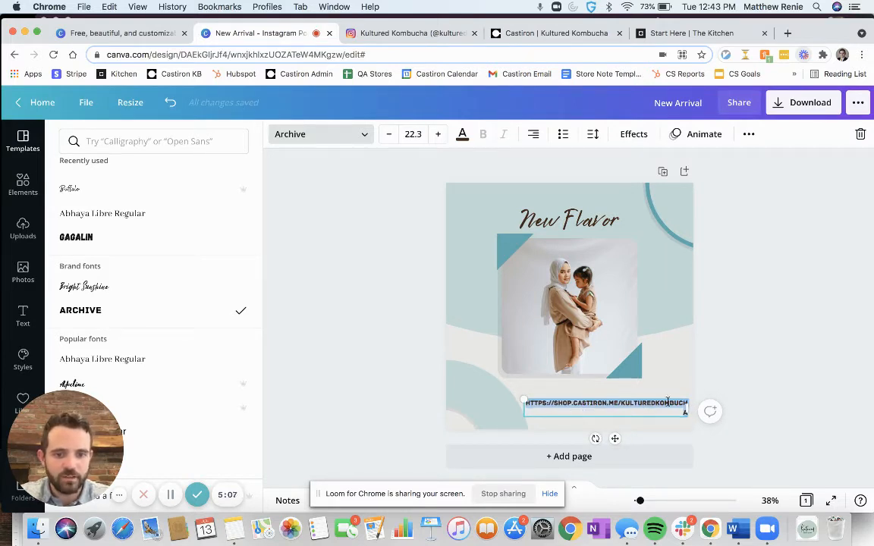
pyautogui.moveTo(662, 400); pyautogui.dragTo(668, 413)
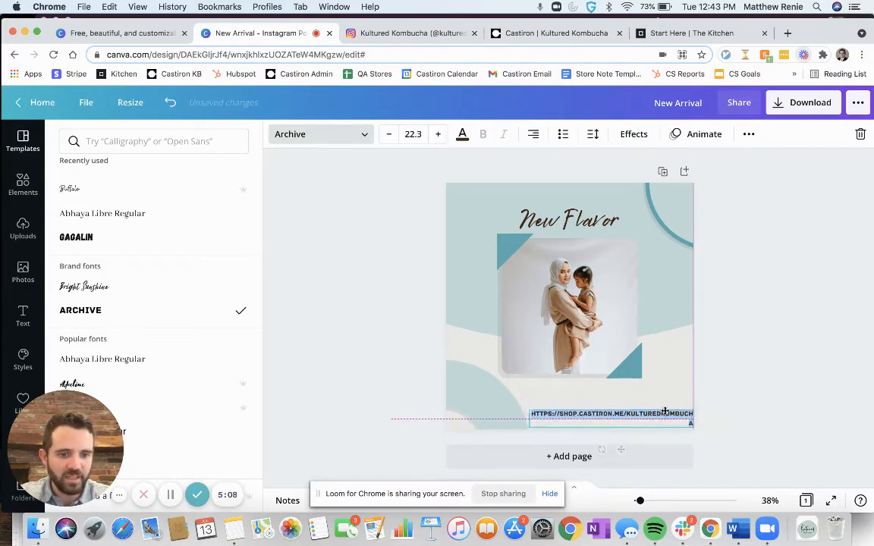
pyautogui.click(388, 135)
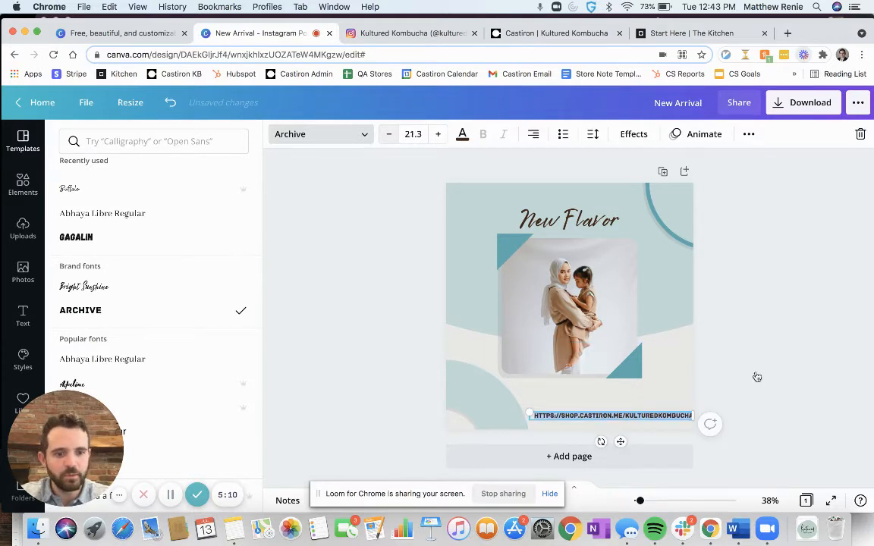
pyautogui.click(728, 408)
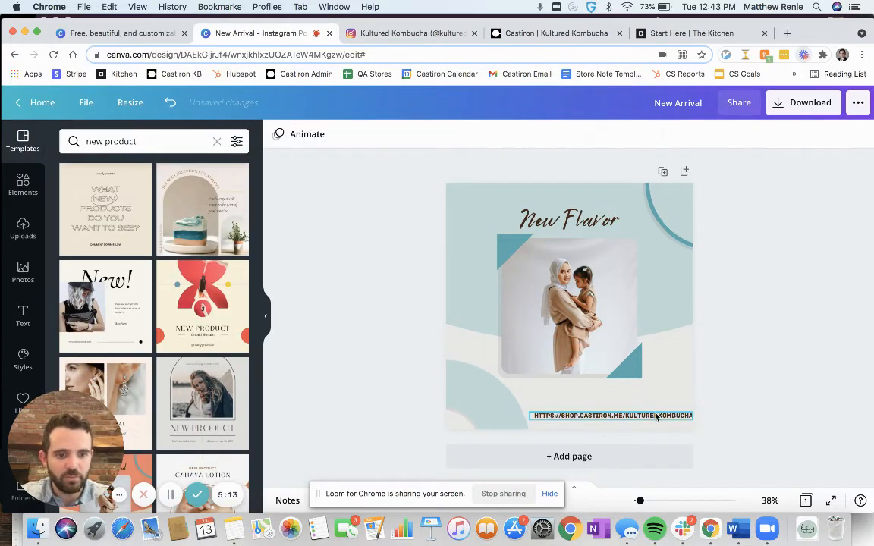
# Nudge the one-line shop link slightly down and inward from the post's right edge.
pyautogui.click(657, 416)
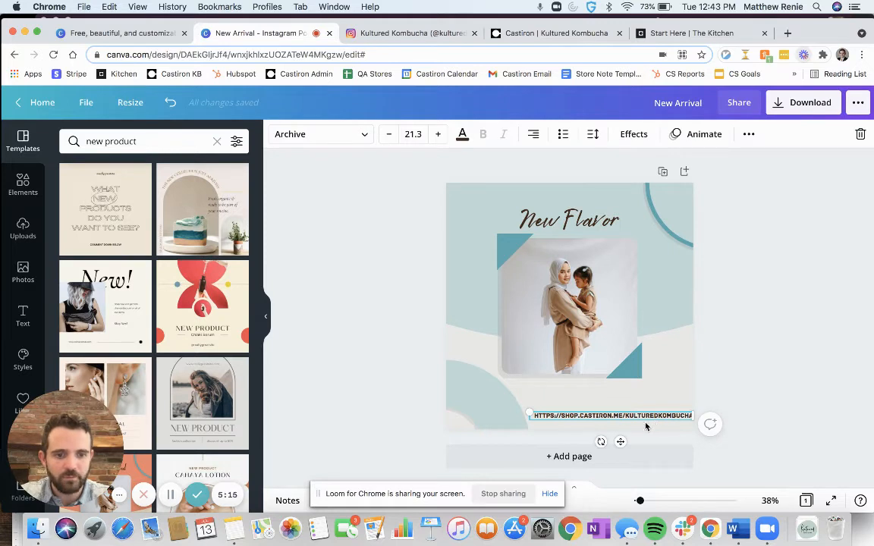
pyautogui.moveTo(640, 423); pyautogui.dragTo(634, 429)
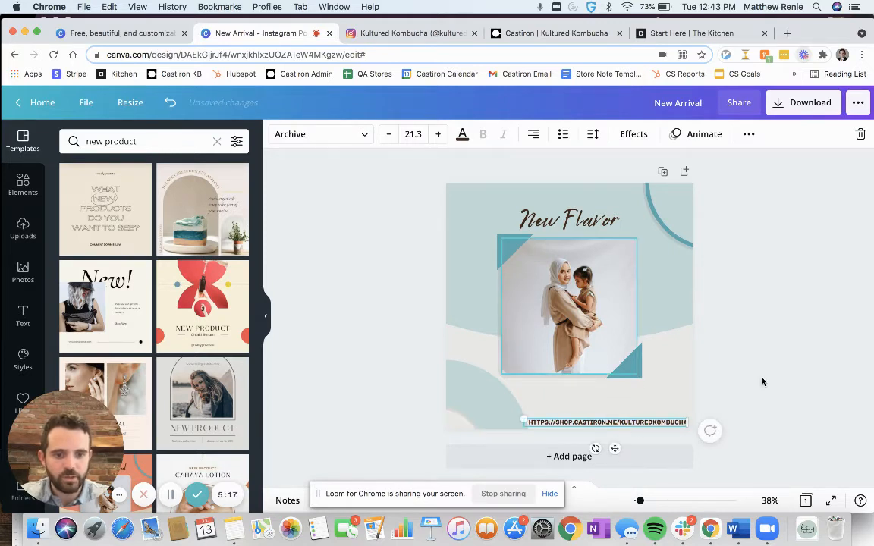
pyautogui.click(821, 409)
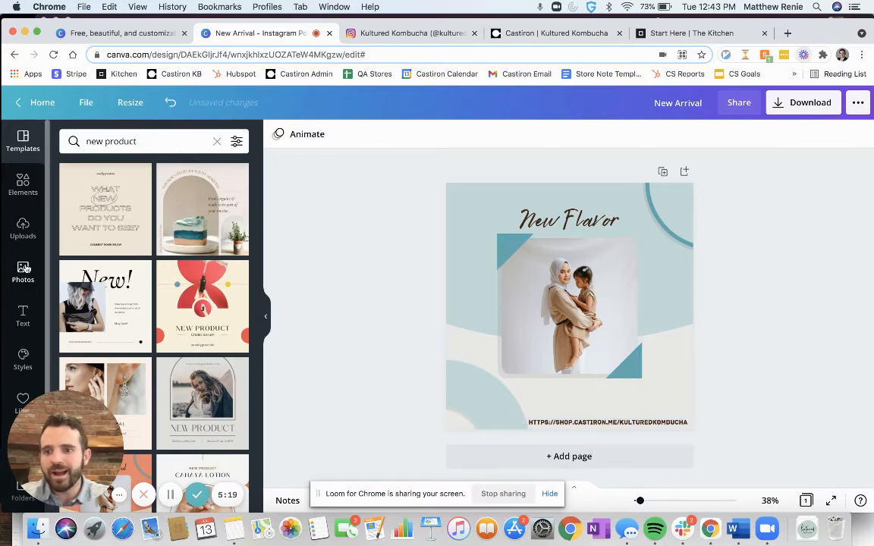
# Replace the template's framed photo of the woman and child with the uploaded picture of a single orange kombucha bottle.
pyautogui.click(524, 327)
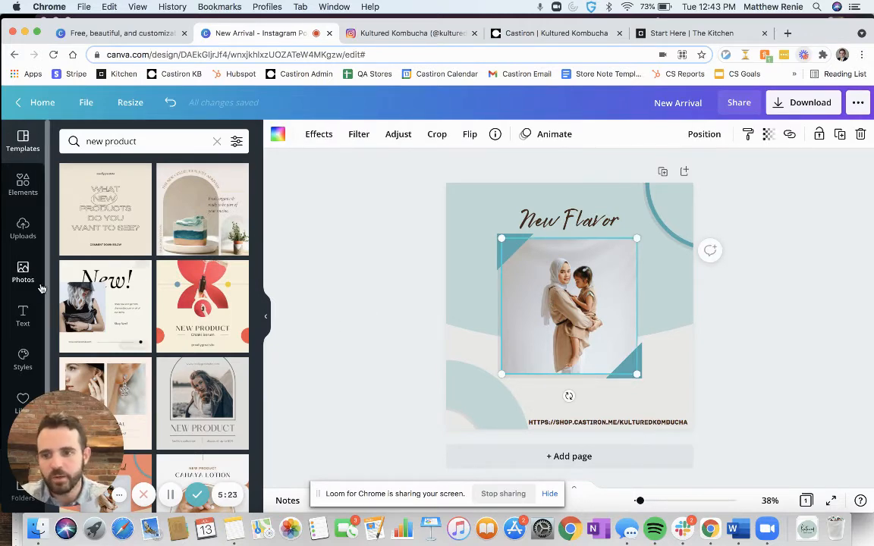
pyautogui.click(24, 229)
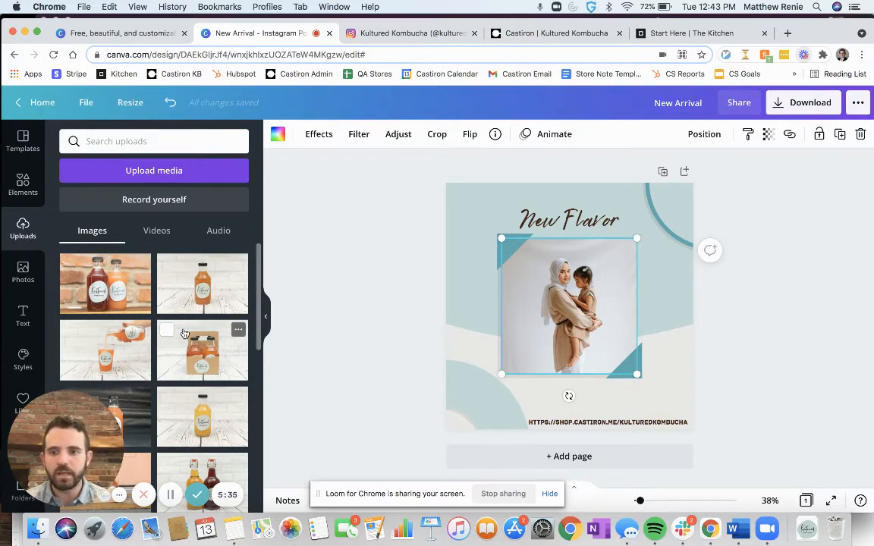
pyautogui.scroll(-5, 184, 333)
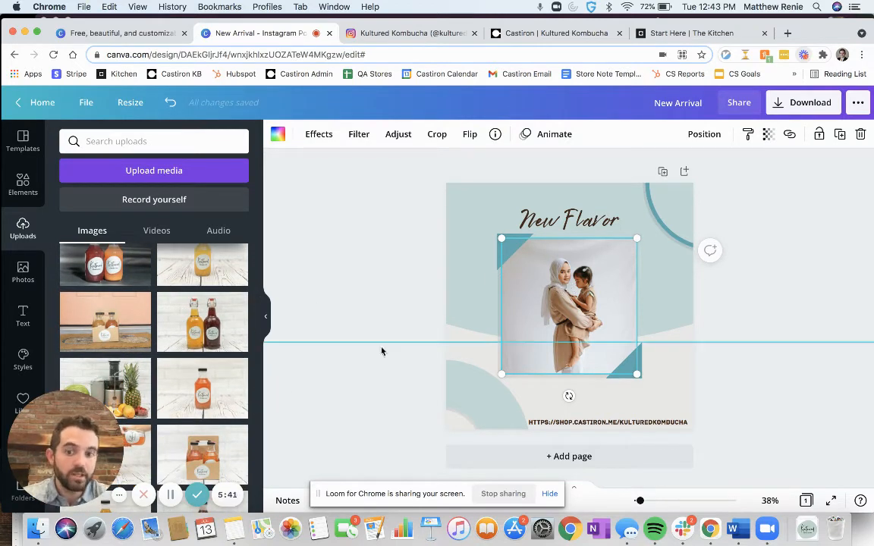
pyautogui.click(215, 382)
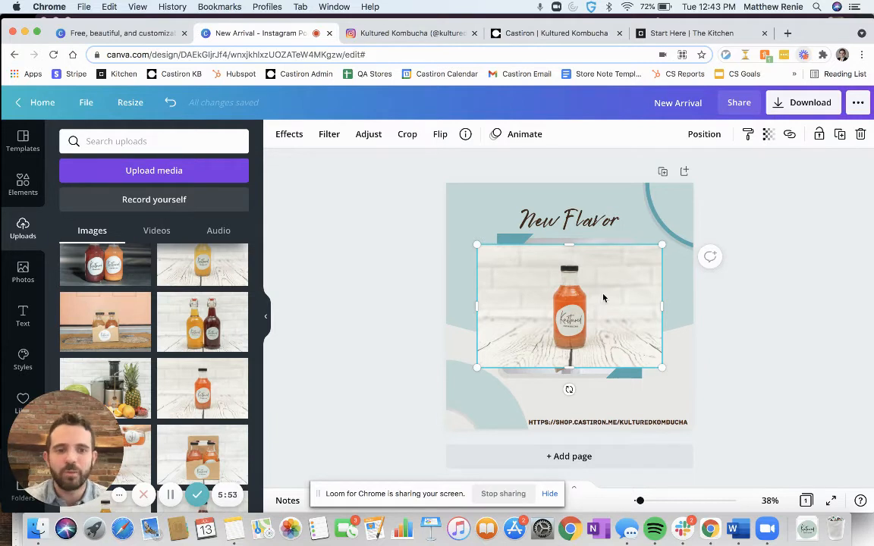
pyautogui.moveTo(603, 297); pyautogui.dragTo(605, 318)
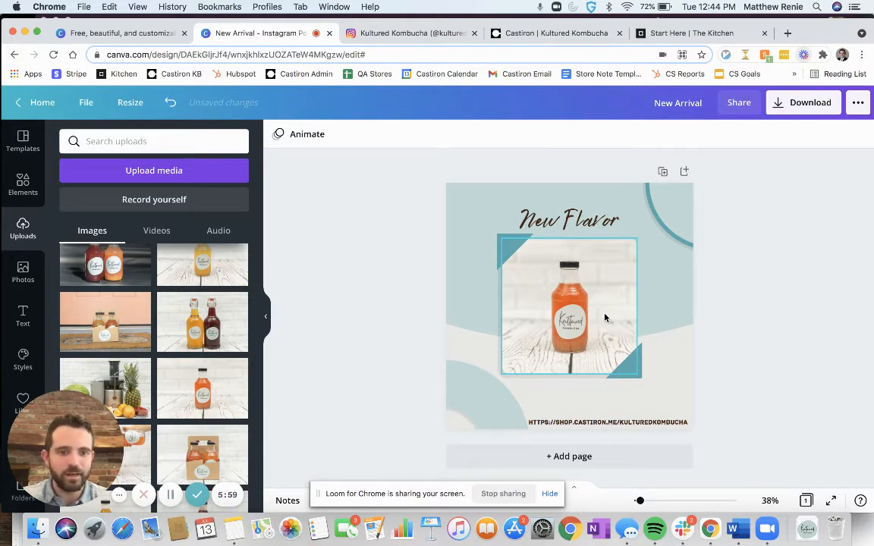
pyautogui.click(756, 366)
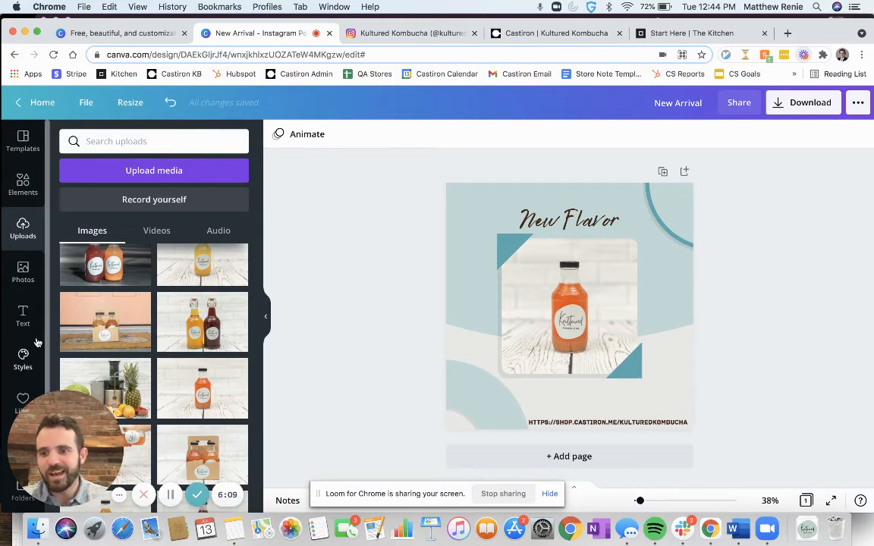
# Add the round Kultured Kombucha logo above the right end of the shop link, scaled down to about 133 × 132.
pyautogui.scroll(-2, 23, 403)
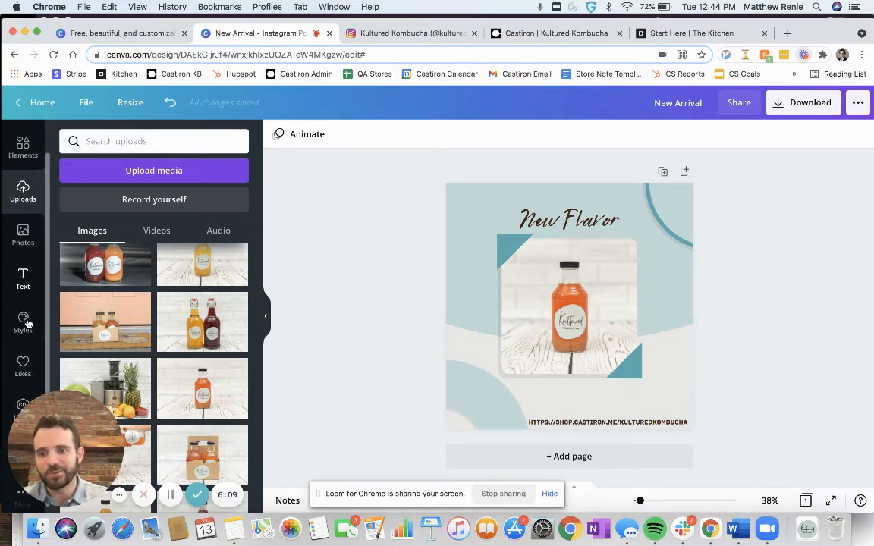
pyautogui.click(20, 401)
pyautogui.click(20, 402)
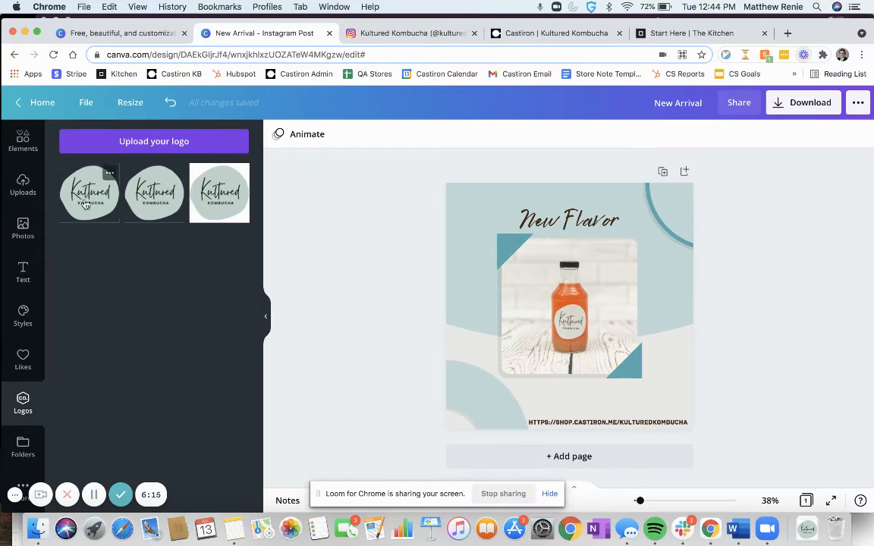
pyautogui.moveTo(86, 203); pyautogui.dragTo(650, 311)
pyautogui.moveTo(598, 343); pyautogui.dragTo(704, 351)
pyautogui.moveTo(740, 382); pyautogui.dragTo(687, 411)
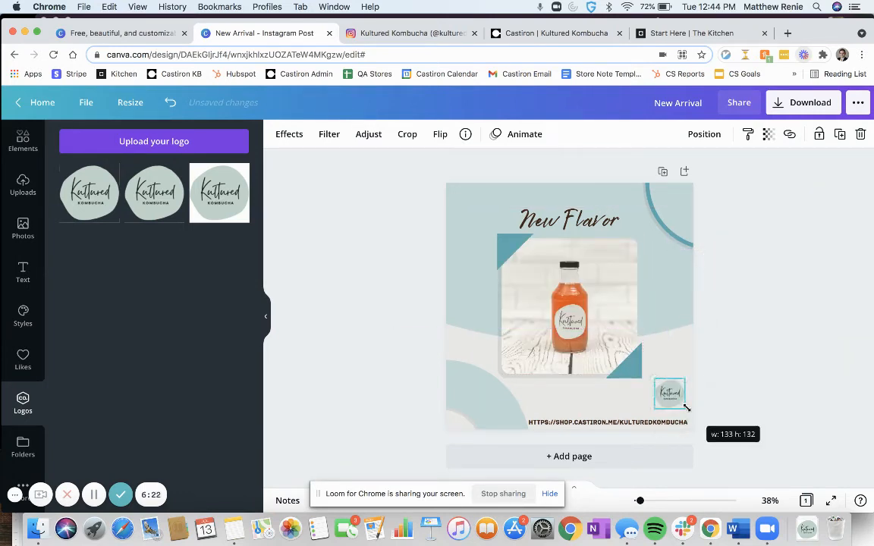
pyautogui.click(759, 394)
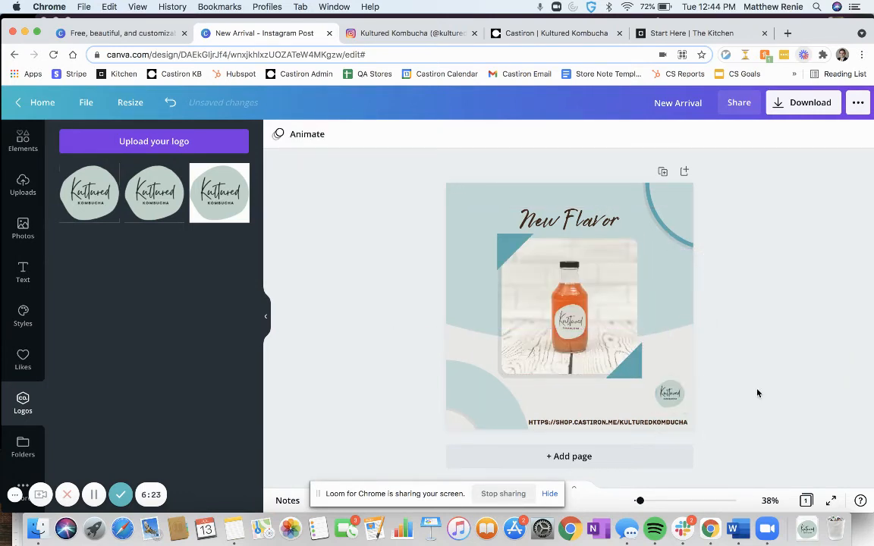
# Move the shop link slightly up and flush with the post's right edge.
pyautogui.click(643, 423)
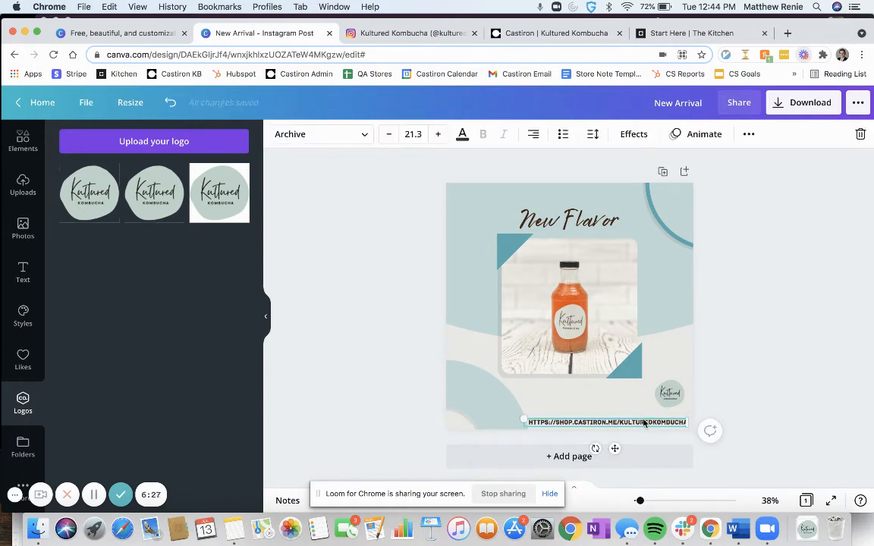
pyautogui.moveTo(643, 424)
pyautogui.mouseDown()
pyautogui.moveTo(588, 423)
pyautogui.moveTo(648, 419)
pyautogui.mouseUp()
pyautogui.click(768, 397)
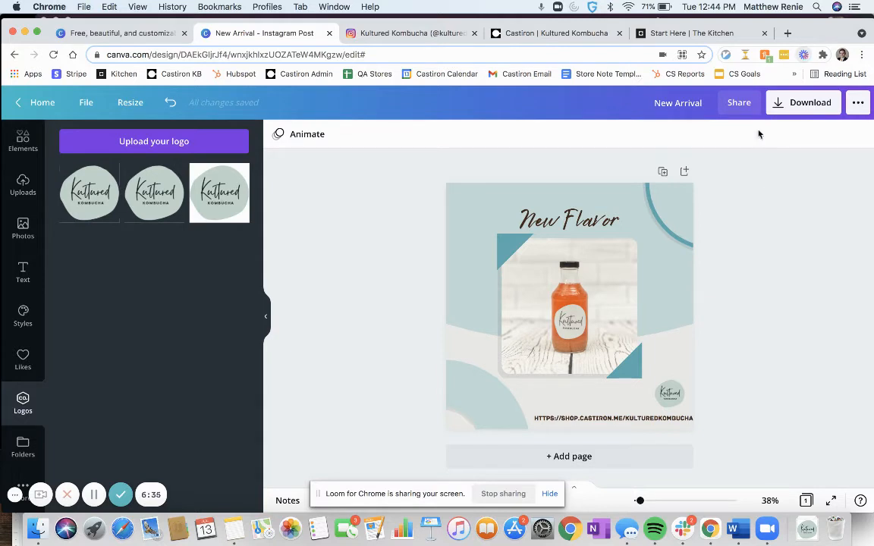
# Copy a sharing link with edit access and download the design as a PNG at size 1.
pyautogui.click(741, 104)
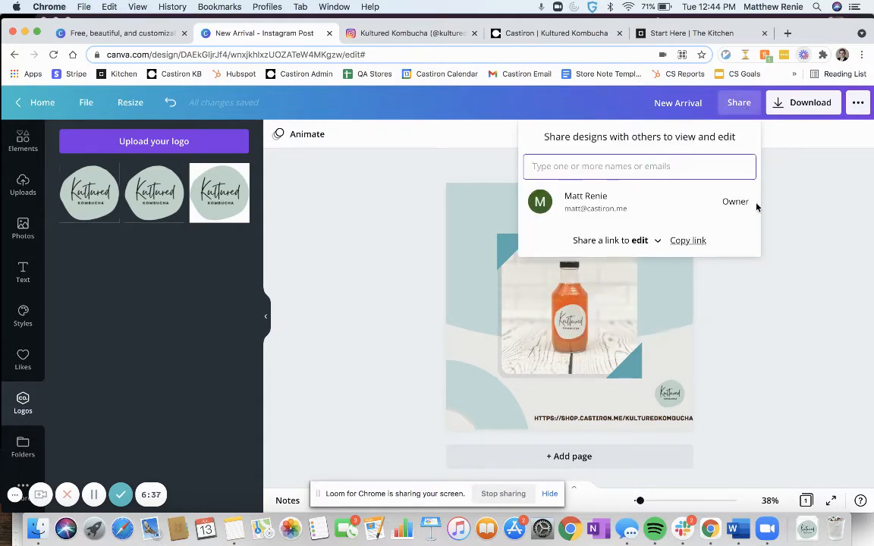
pyautogui.click(685, 241)
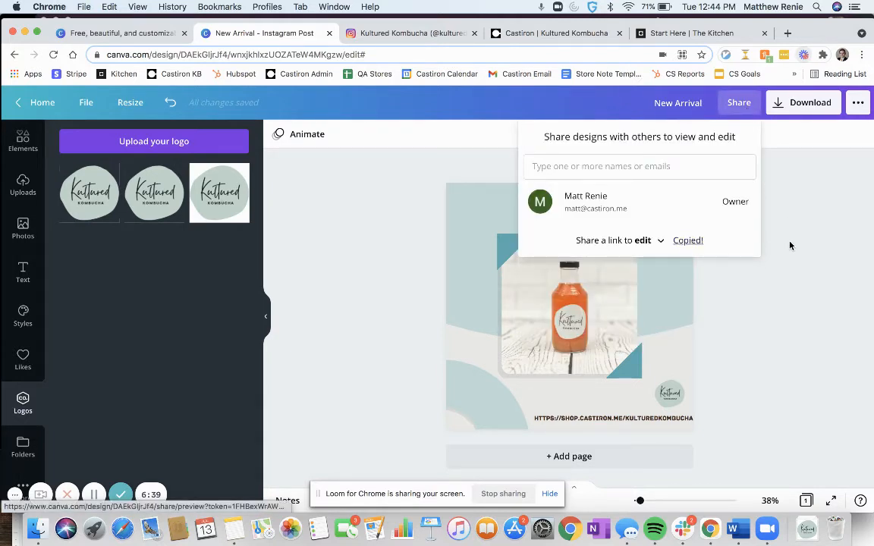
pyautogui.click(803, 104)
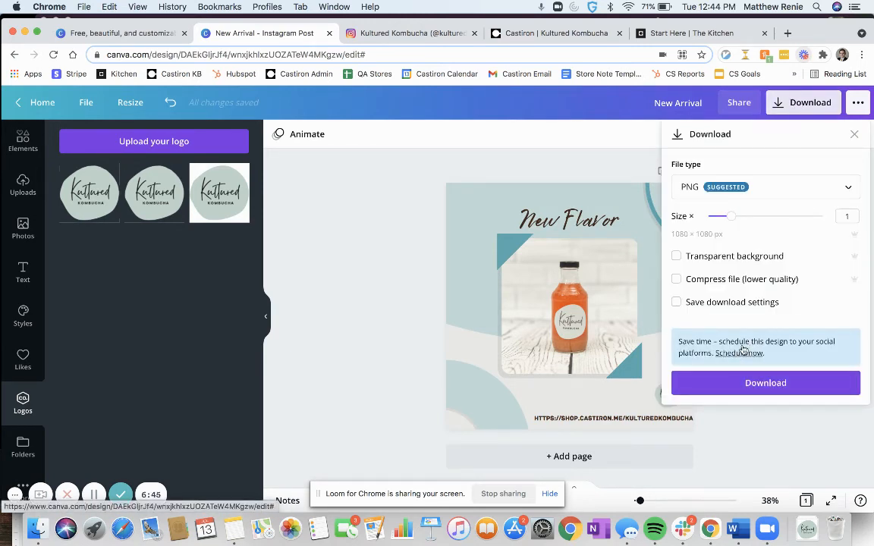
pyautogui.click(755, 387)
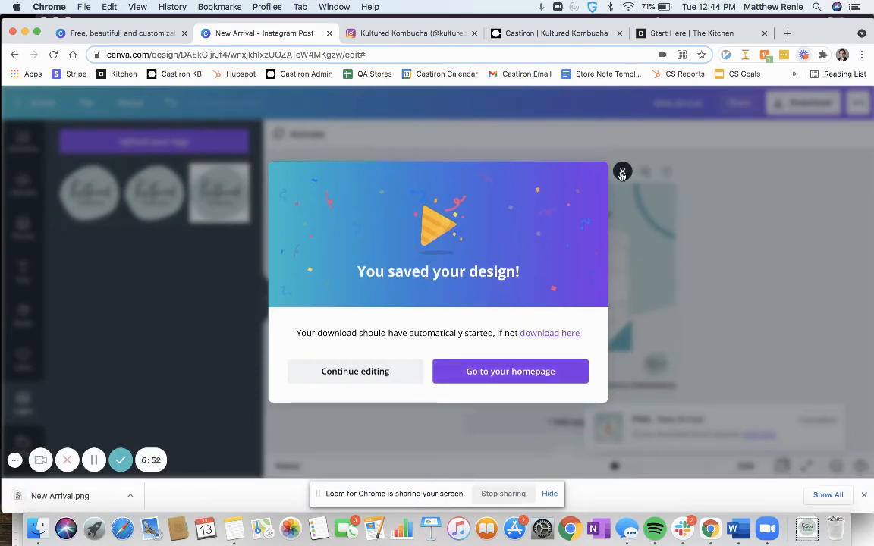
# Open the downloaded New Arrival.png to check the finished post, and return to the design by dismissing the download confirmation.
pyautogui.click(63, 498)
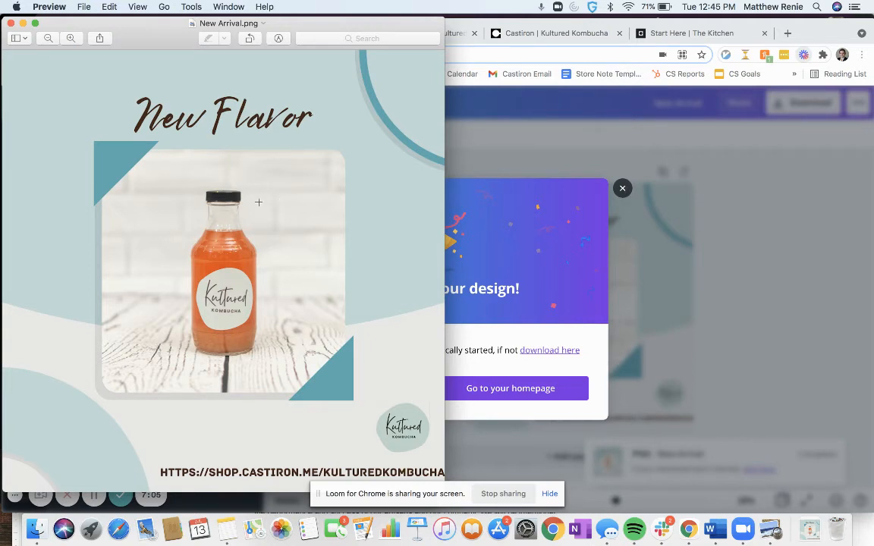
pyautogui.click(622, 190)
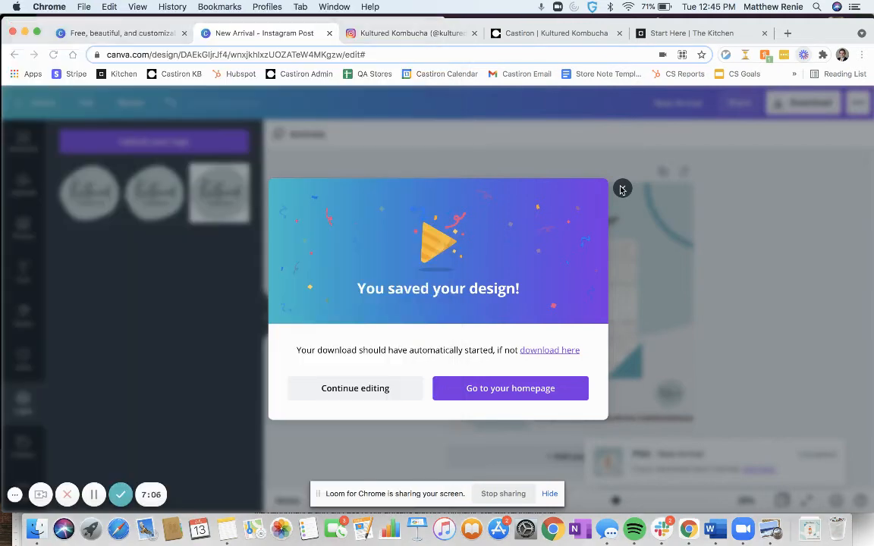
pyautogui.click(621, 189)
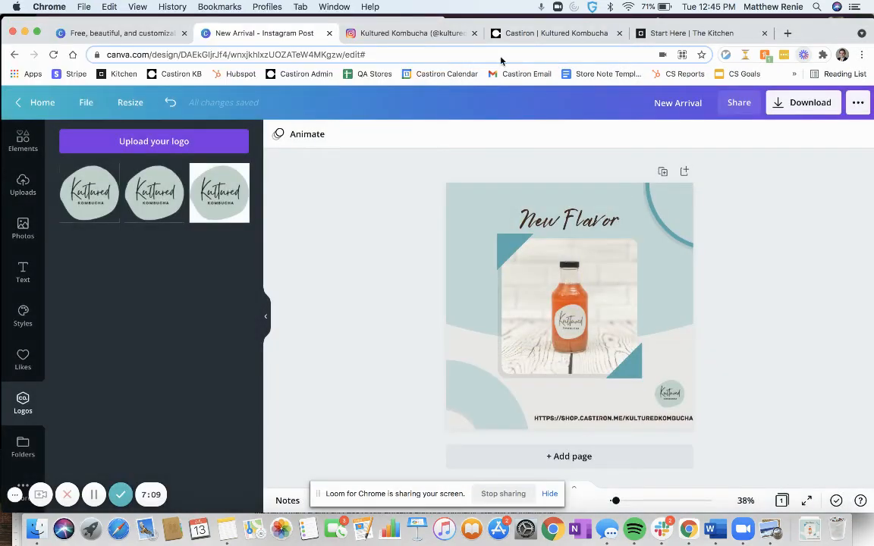
pyautogui.click(118, 36)
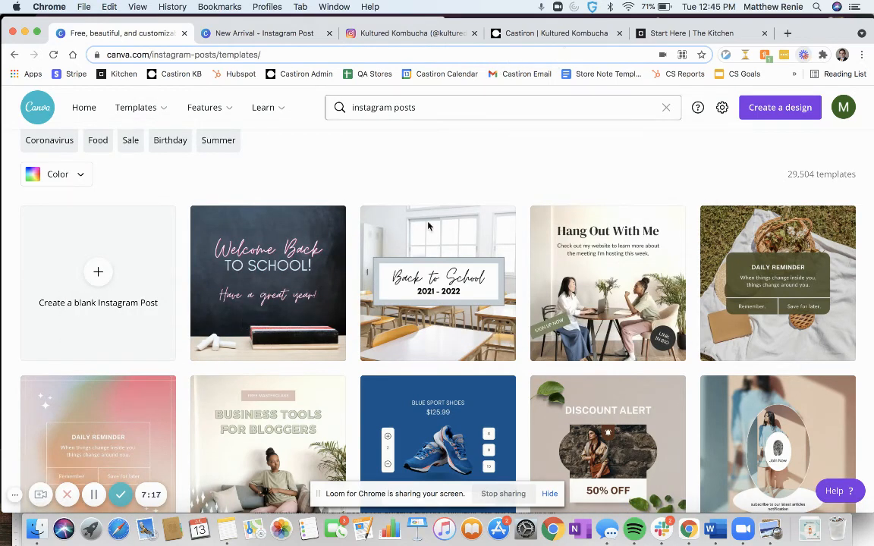
pyautogui.click(42, 496)
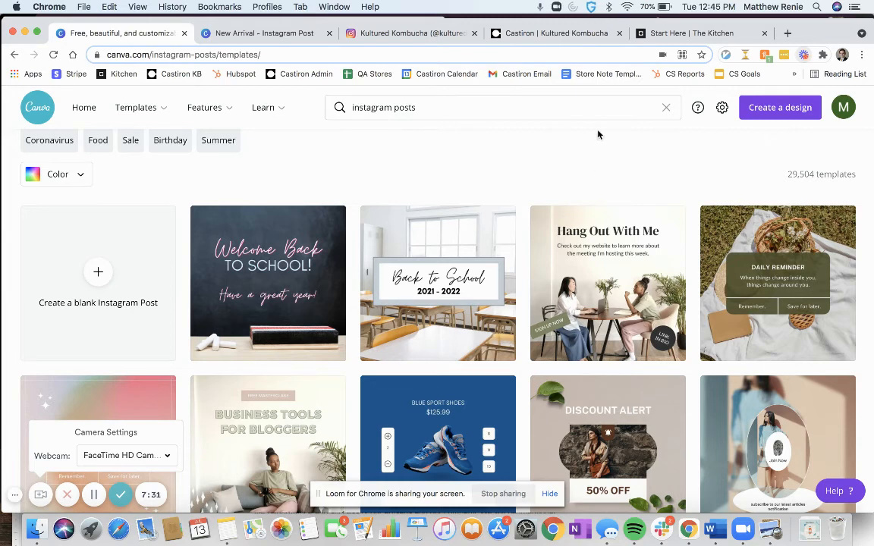
# Switch to the Castiron Kitchen community site and look through the posts in its Discussions section.
pyautogui.click(674, 38)
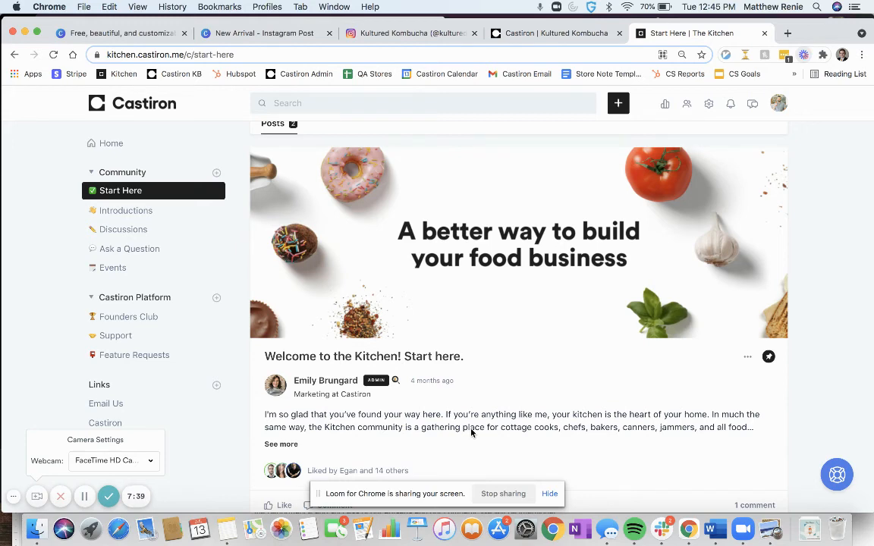
pyautogui.click(155, 231)
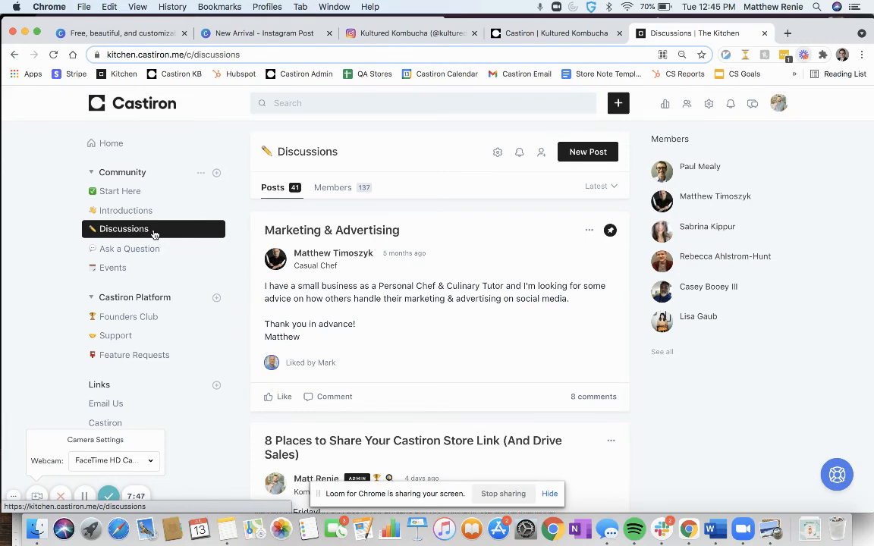
pyautogui.scroll(-5, 282, 234)
pyautogui.scroll(-4, 366, 282)
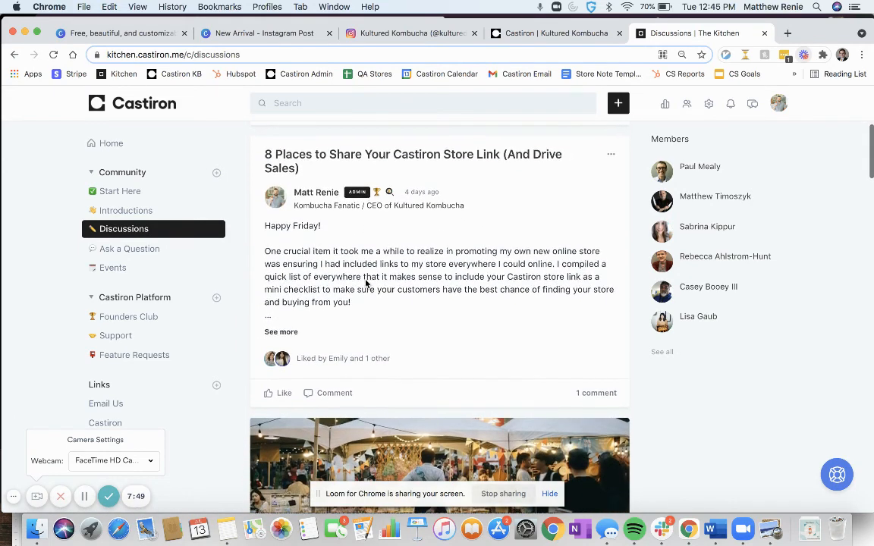
pyautogui.scroll(-1, 366, 284)
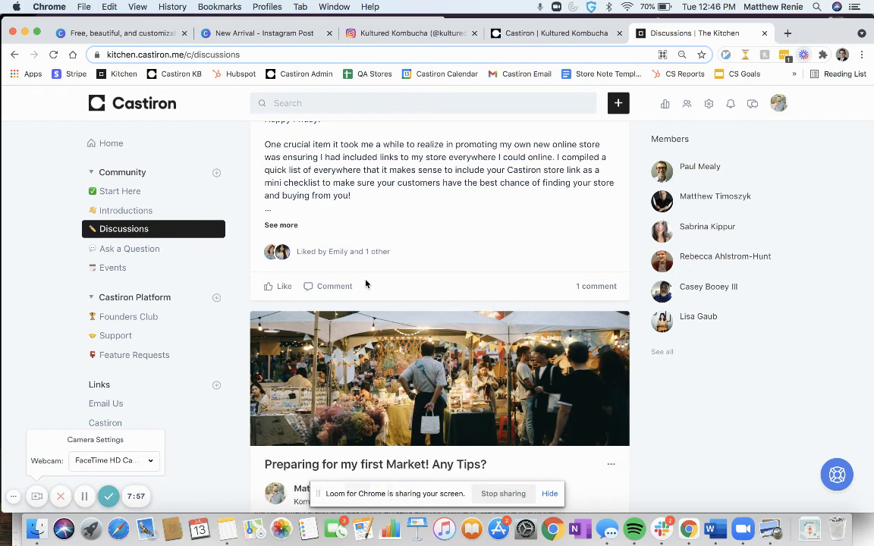
pyautogui.scroll(6, 366, 284)
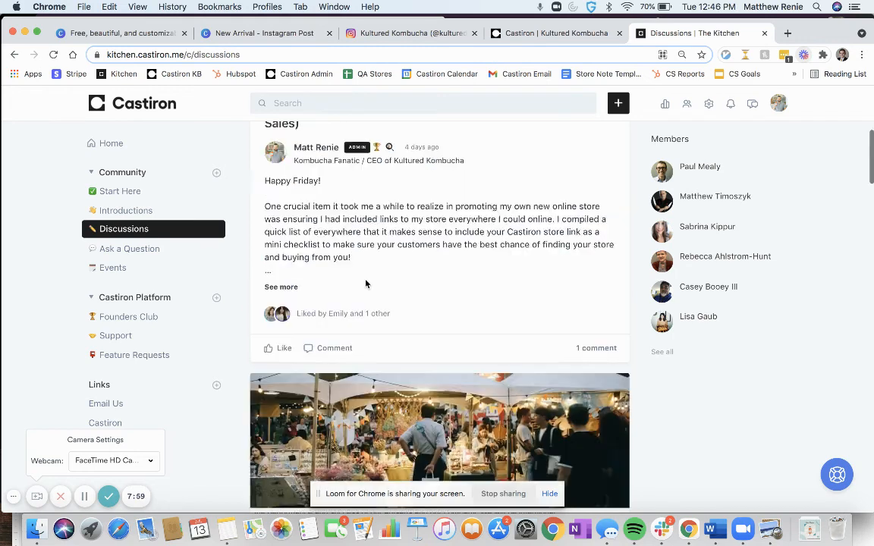
pyautogui.click(180, 55)
pyautogui.click(180, 55)
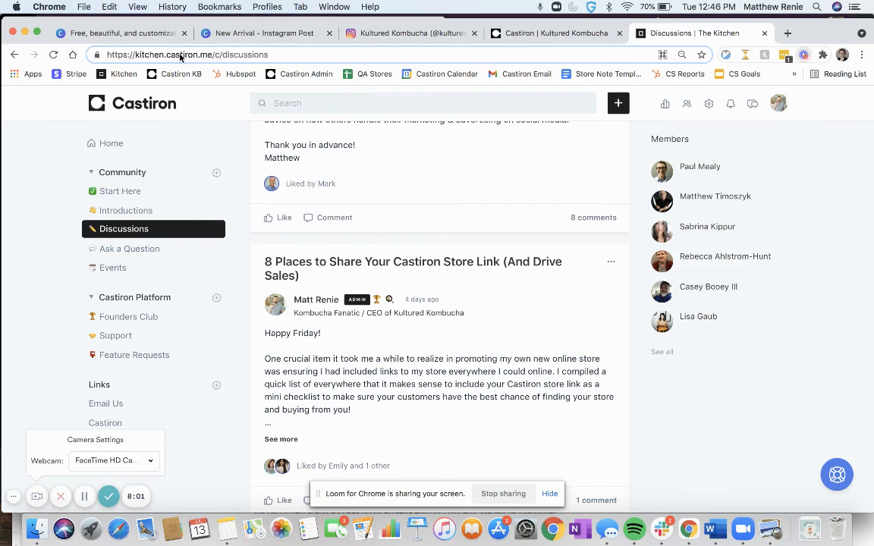
pyautogui.press('Right')
pyautogui.press('Right')
pyautogui.press('shift+super+Right')
pyautogui.write('start')
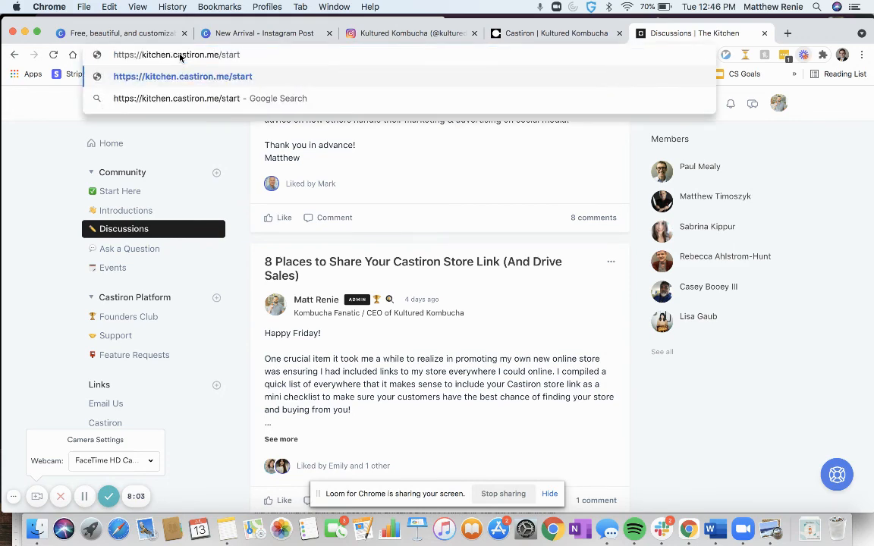
pyautogui.press('Return')
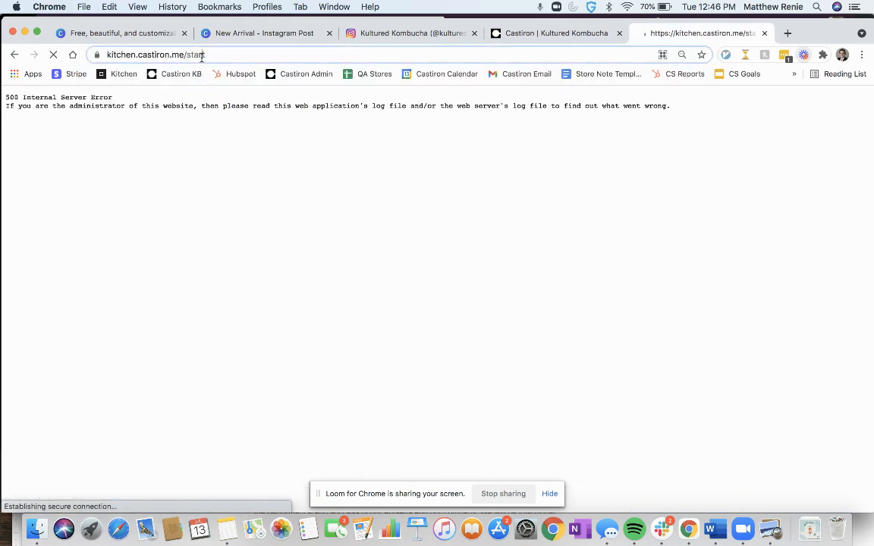
# Load the kitchen.castiron.me home page and return to the New Arrival Instagram post design in Canva.
pyautogui.doubleClick(202, 57)
pyautogui.press('BackSpace')
pyautogui.press('Return')
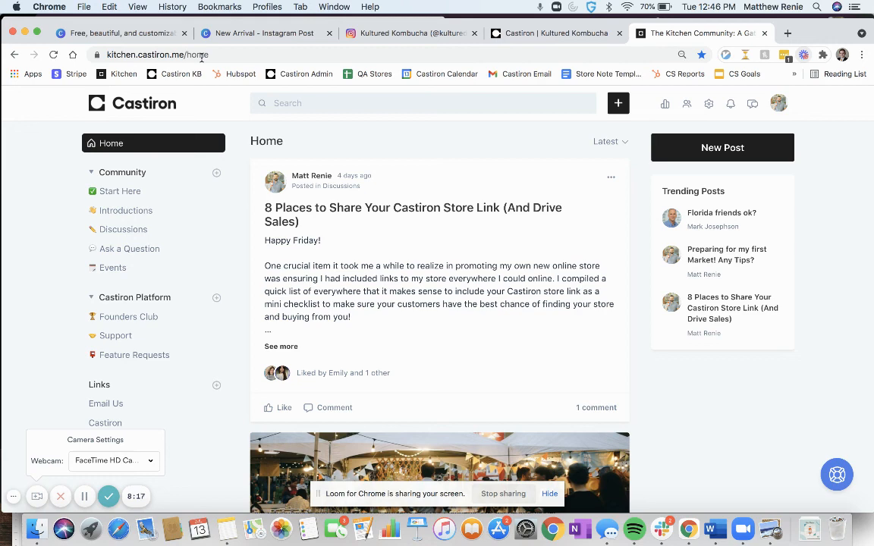
pyautogui.click(211, 35)
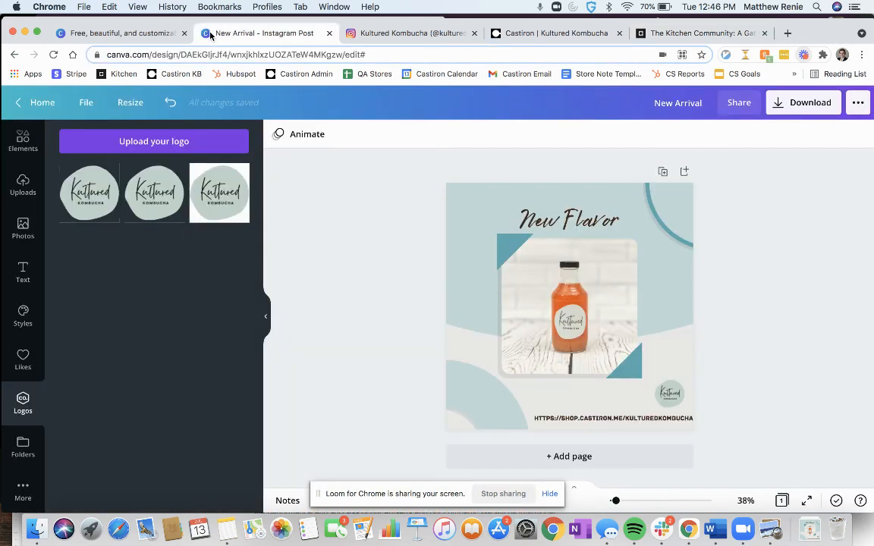